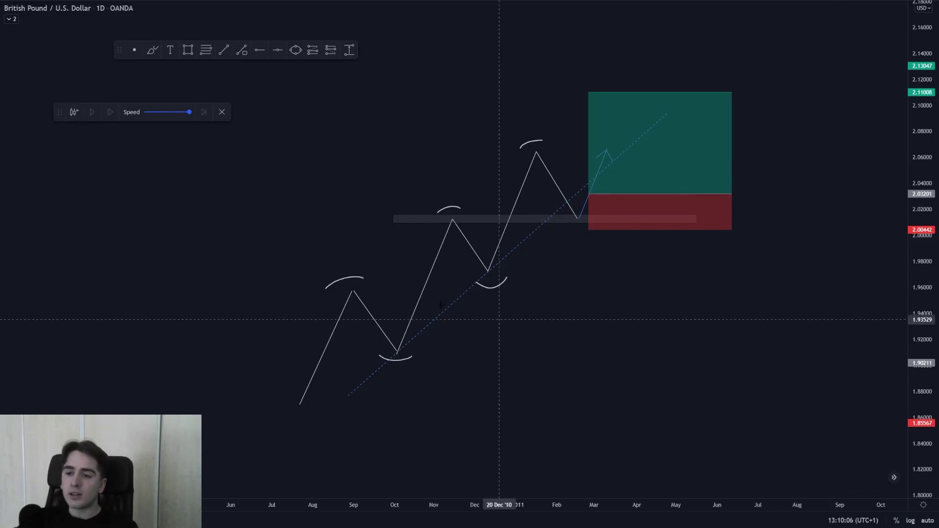
Step: Draw a large X with the Brush above the uptrend schematic, beside the green target box
drag(372, 170, 358, 180)
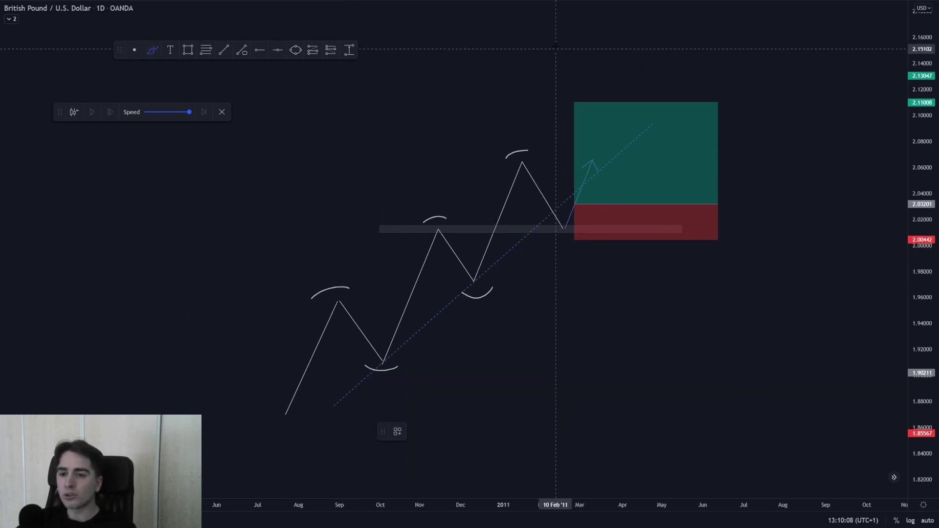
drag(557, 27, 518, 85)
drag(523, 25, 563, 83)
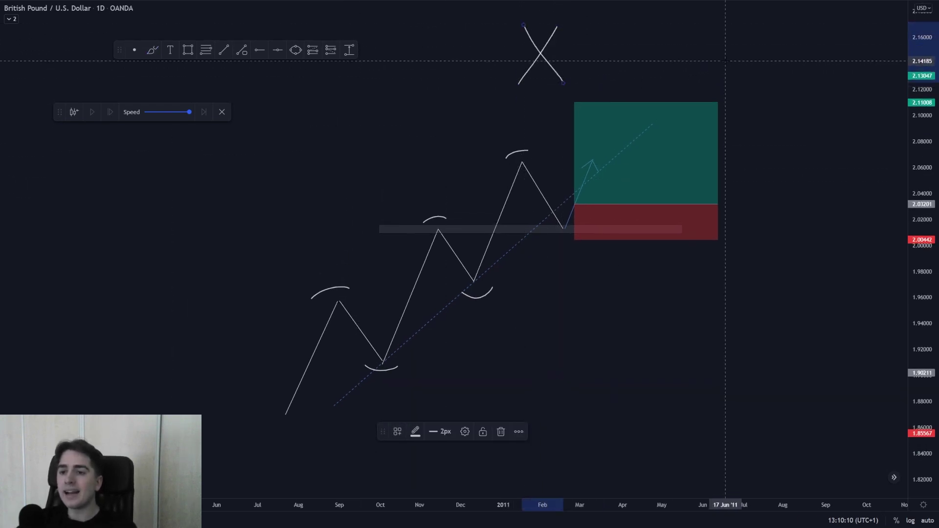
key(Escape)
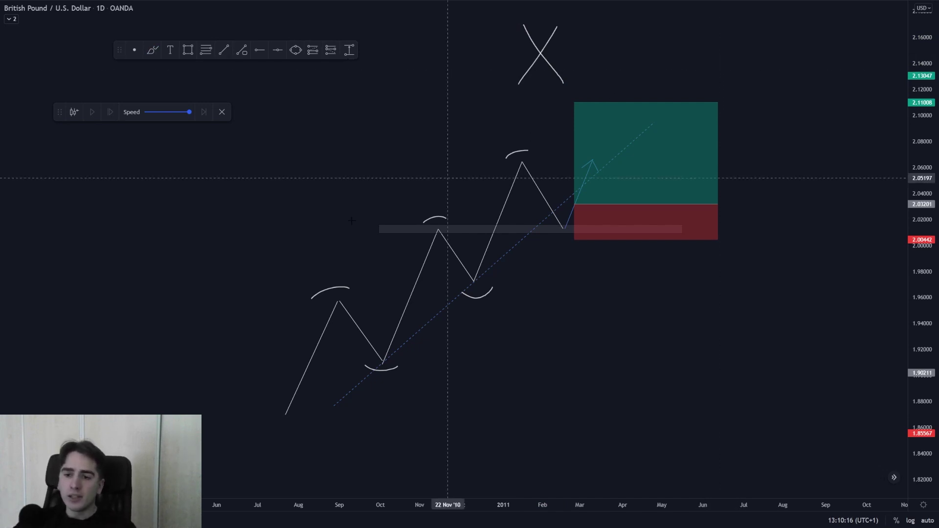
Step: Mark the uptrend's three swing highs with short brush strokes, and undo the strokes
click(156, 55)
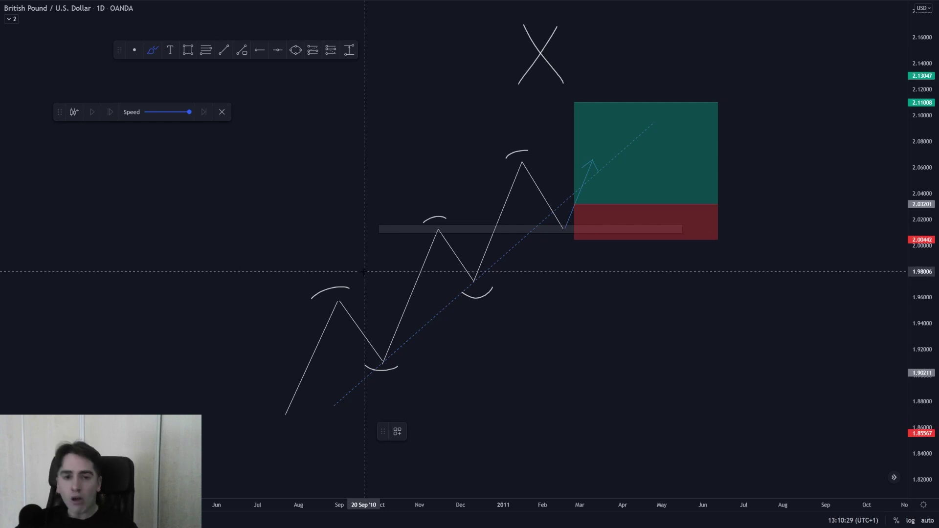
drag(324, 258, 342, 296)
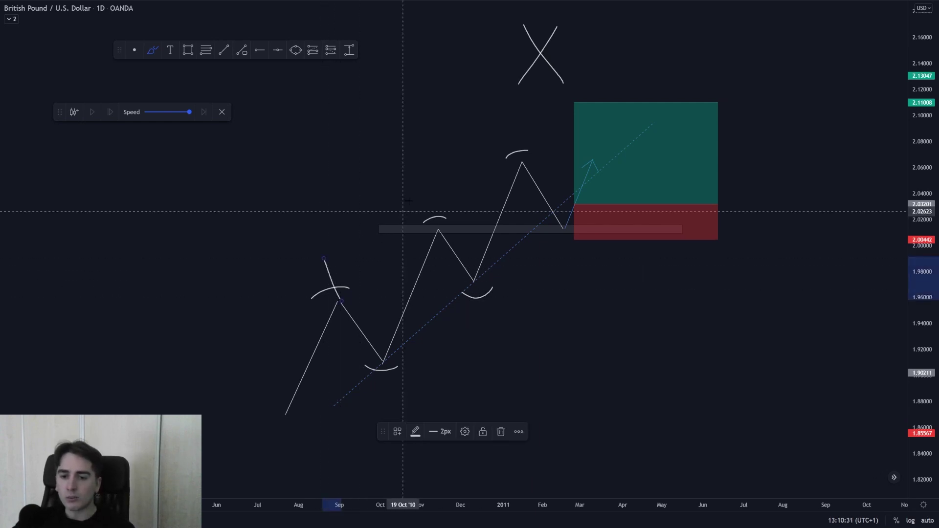
drag(423, 179, 431, 208)
drag(477, 123, 501, 151)
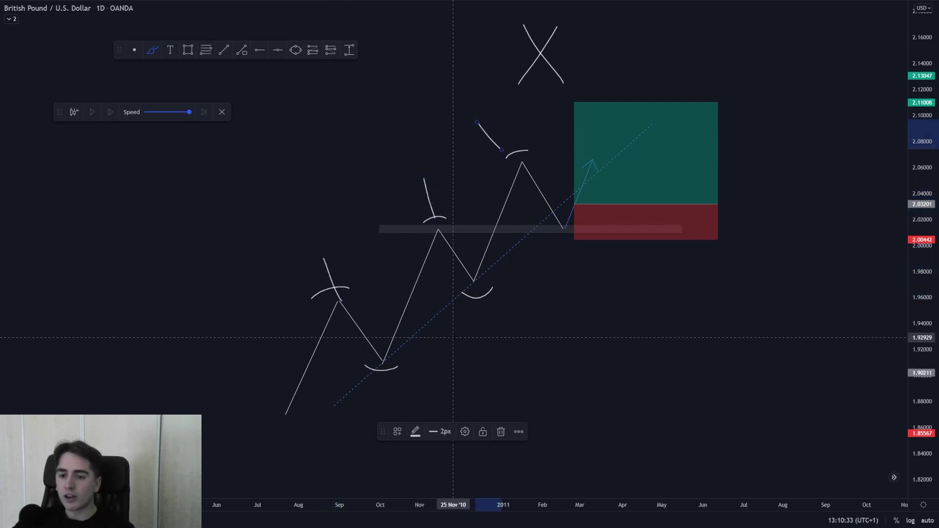
key(ctrl+z)
key(ctrl+z)
key(ctrl+z)
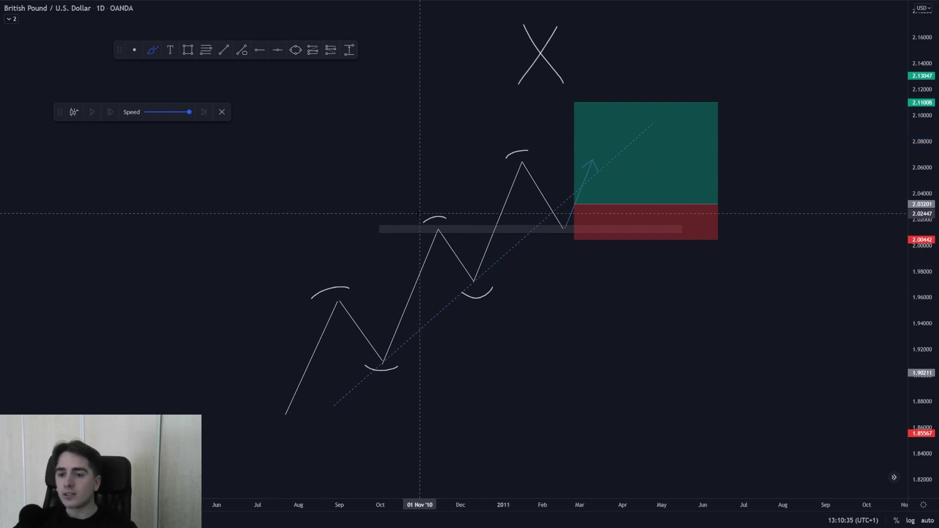
Step: Shift the grey support zone on the uptrend schematic slightly earlier in time at the same price level
mouse_move(645, 237)
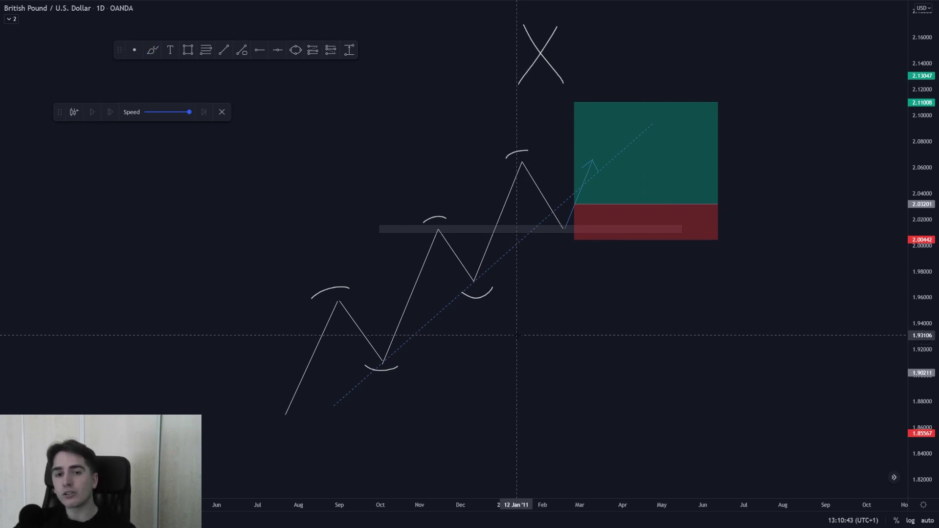
click(153, 50)
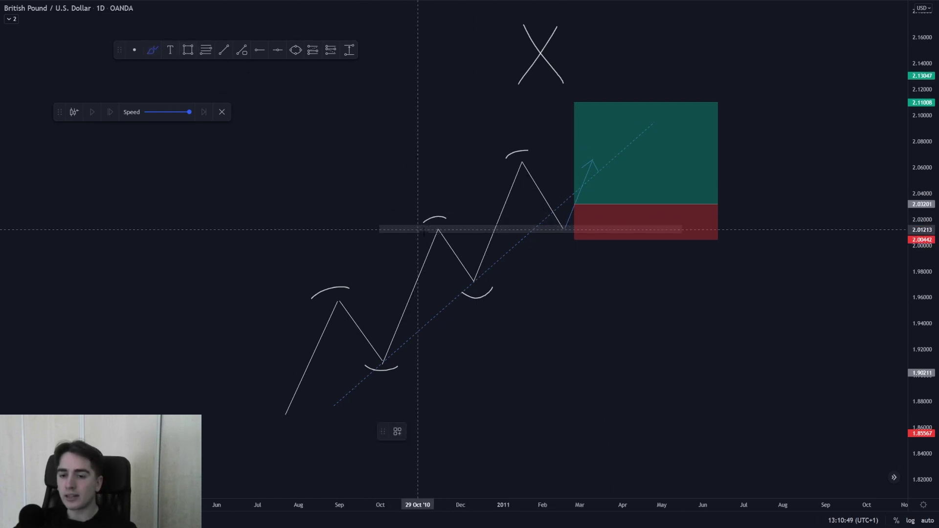
key(Escape)
drag(393, 227, 375, 226)
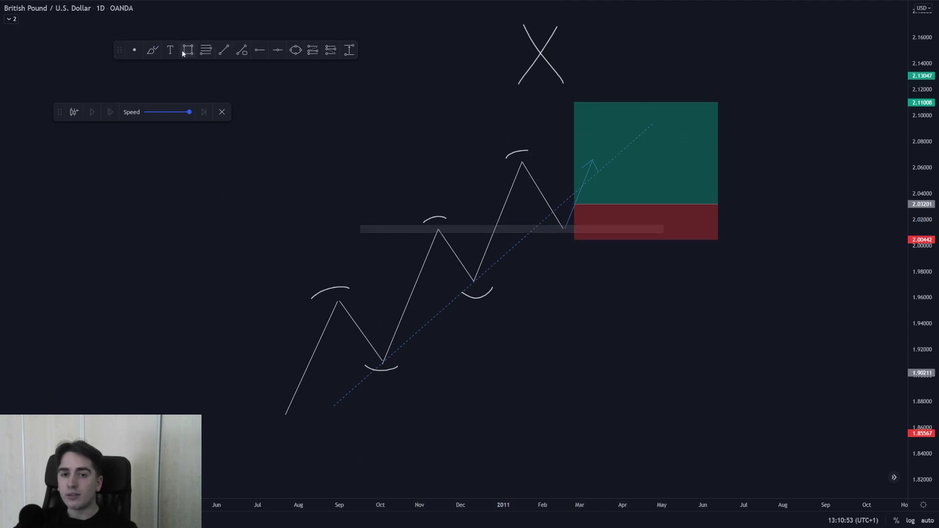
Step: Mark the uptrend's three swing lows with short brush strokes, and undo the strokes
drag(412, 359, 409, 377)
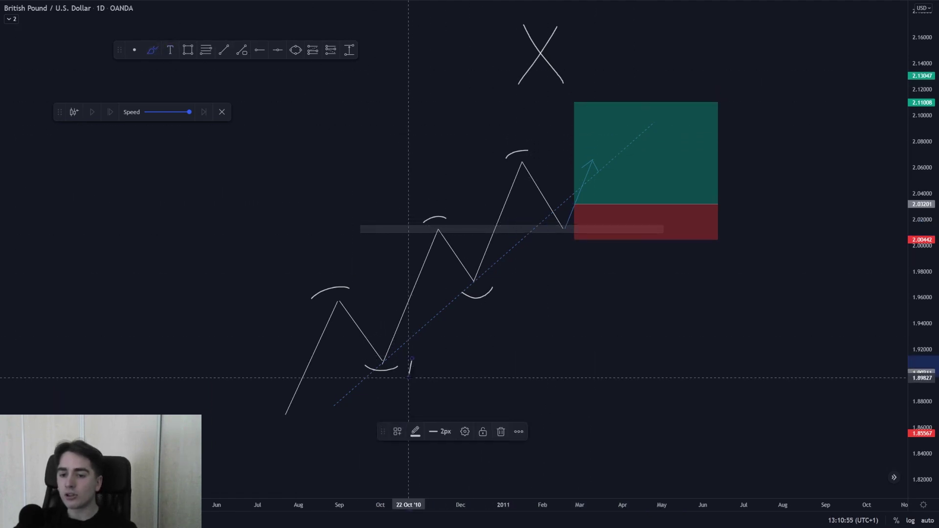
drag(492, 296, 512, 318)
mouse_move(564, 229)
mouse_down()
mouse_move(585, 247)
mouse_move(568, 252)
mouse_up()
key(ctrl+z)
key(ctrl+z)
key(ctrl+z)
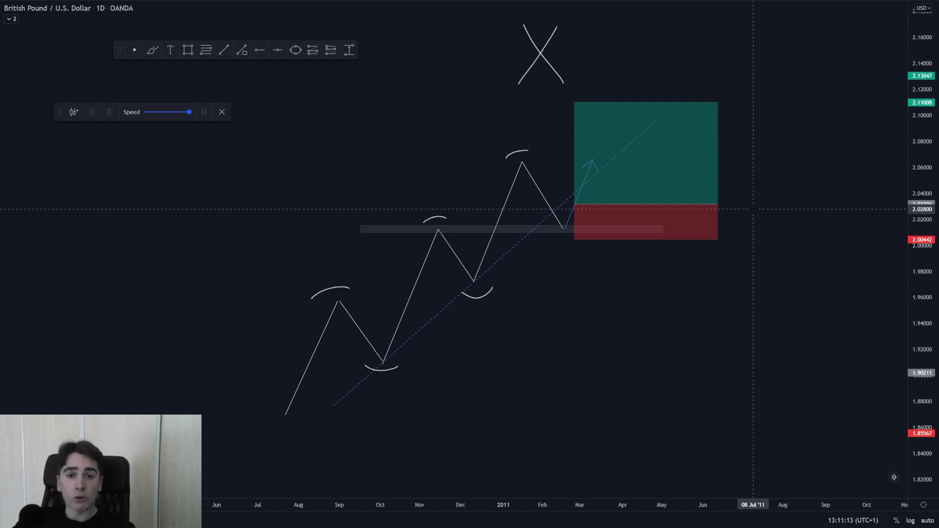
Step: Sketch alternative price paths over the long position, such as a dip below the stop before a rally, and undo them
click(150, 51)
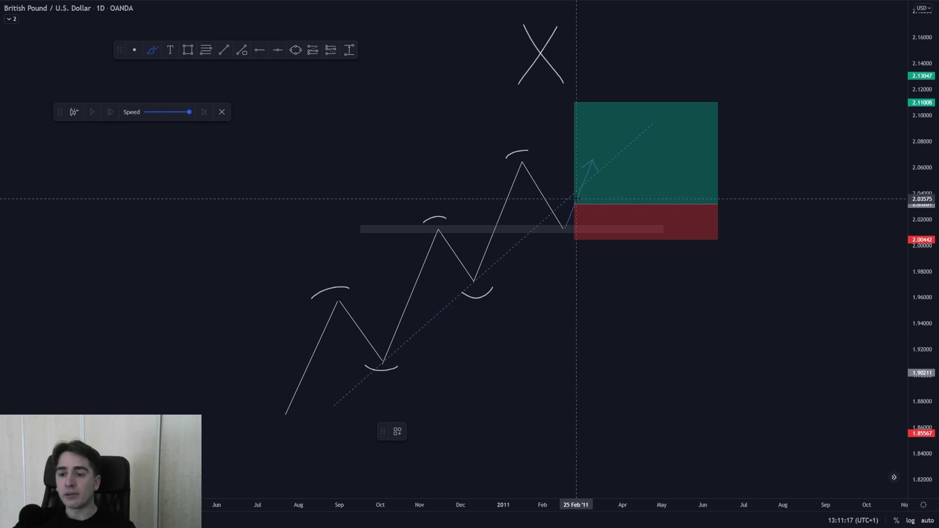
mouse_move(583, 207)
mouse_down()
mouse_move(598, 171)
mouse_move(590, 160)
mouse_move(606, 171)
mouse_move(630, 253)
mouse_move(709, 43)
mouse_move(744, 64)
mouse_move(710, 43)
mouse_up()
key(ctrl+z)
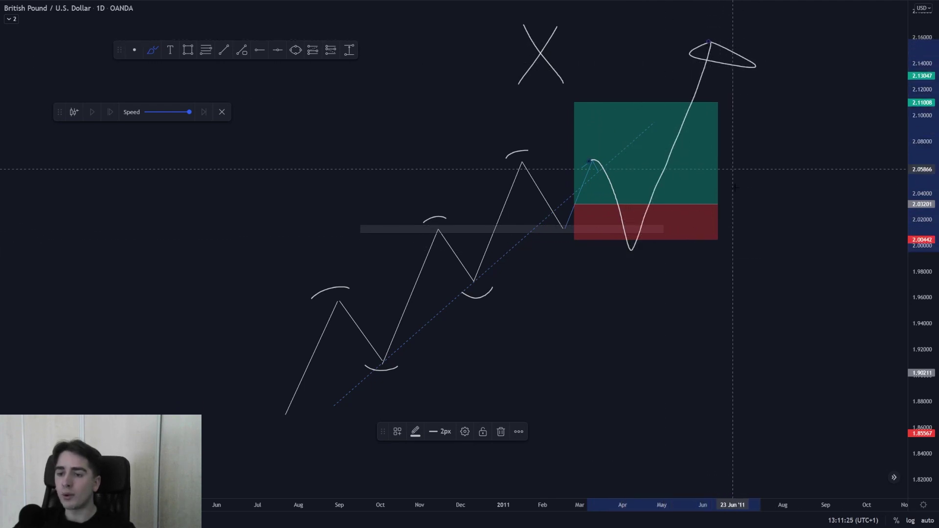
mouse_move(647, 225)
mouse_down()
mouse_move(641, 278)
mouse_move(681, 206)
mouse_move(718, 312)
mouse_up()
key(ctrl+z)
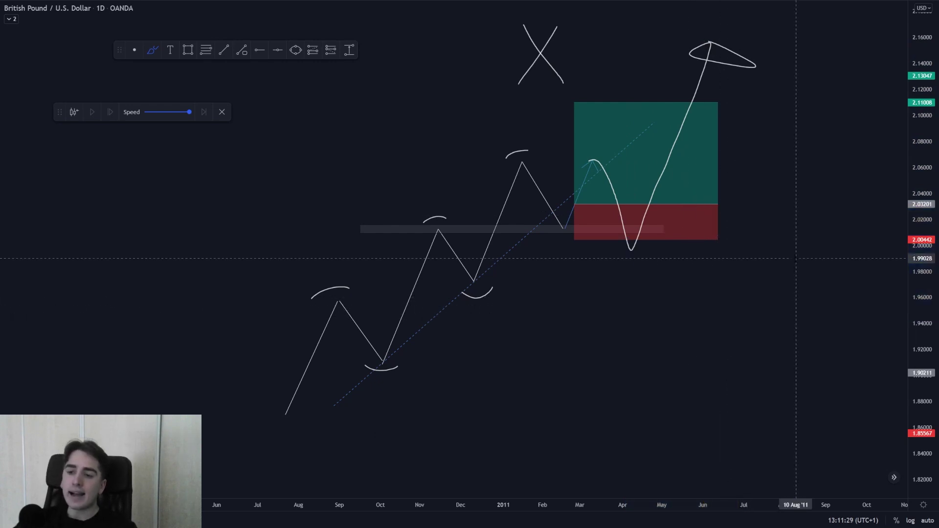
key(ctrl+z)
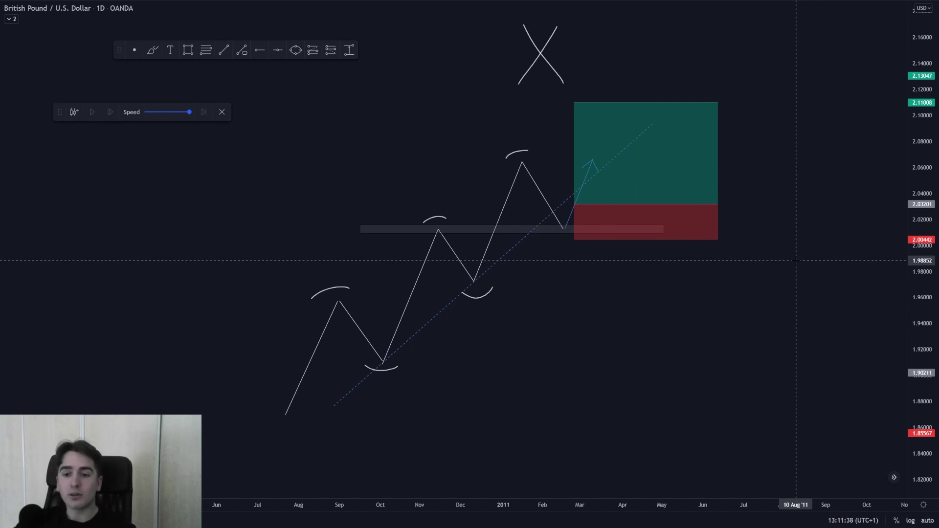
Step: Bring the downtrend schematic with its trendline break, grey zone and long position fully into view
drag(813, 258, 396, 312)
drag(665, 282, 267, 275)
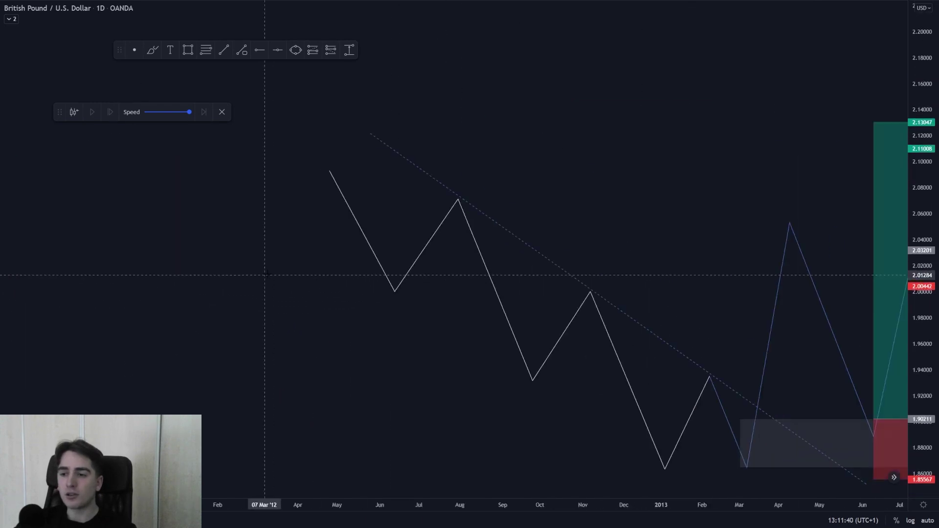
scroll(266, 275, down, 2)
drag(749, 214, 427, 180)
drag(916, 171, 916, 243)
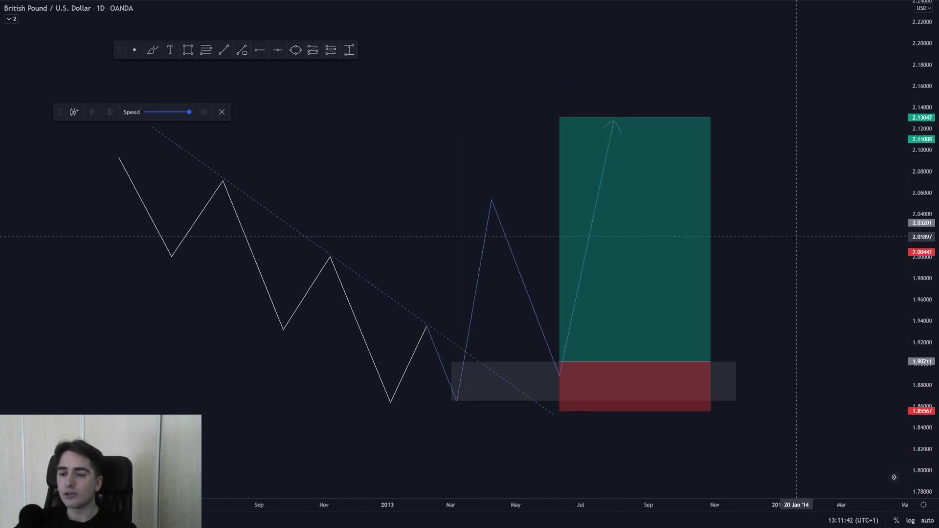
scroll(778, 234, up, 1)
drag(321, 157, 339, 166)
scroll(382, 220, down, 1)
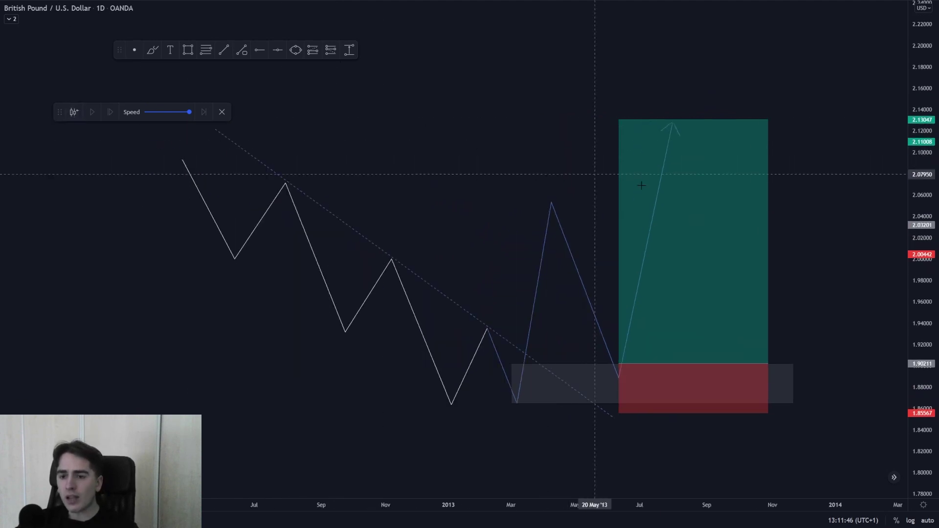
Step: Outline the blue reversal move and long position with a freehand brush box, and delete the outline
click(152, 50)
mouse_move(526, 154)
mouse_down()
mouse_move(526, 403)
mouse_move(711, 421)
mouse_move(727, 120)
mouse_move(518, 105)
mouse_move(524, 167)
mouse_up()
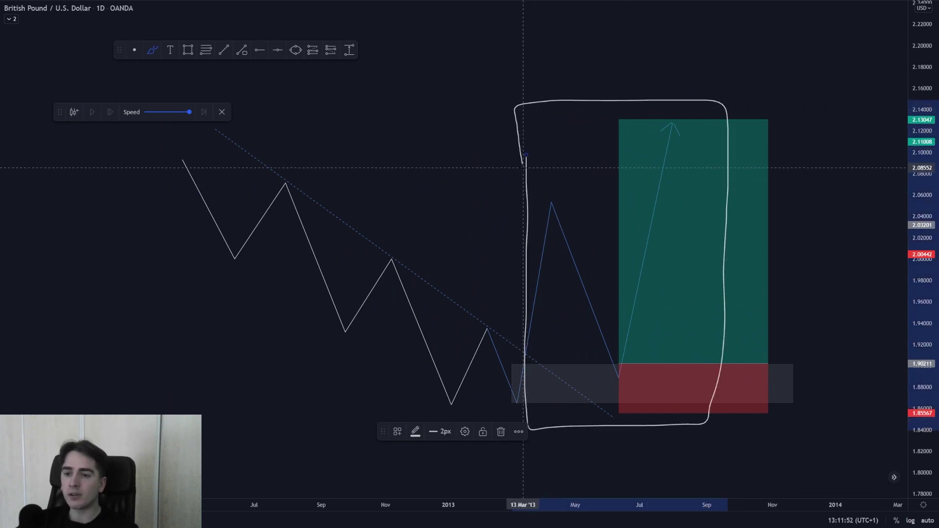
key(Delete)
Step: Draw brush arcs under the downtrend's three swing lows and over its three lower highs
drag(304, 176, 345, 168)
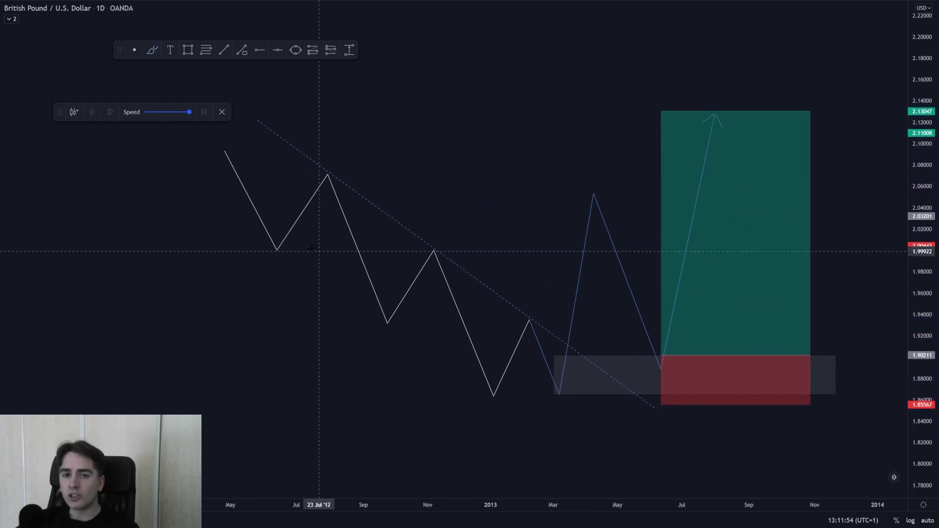
click(154, 50)
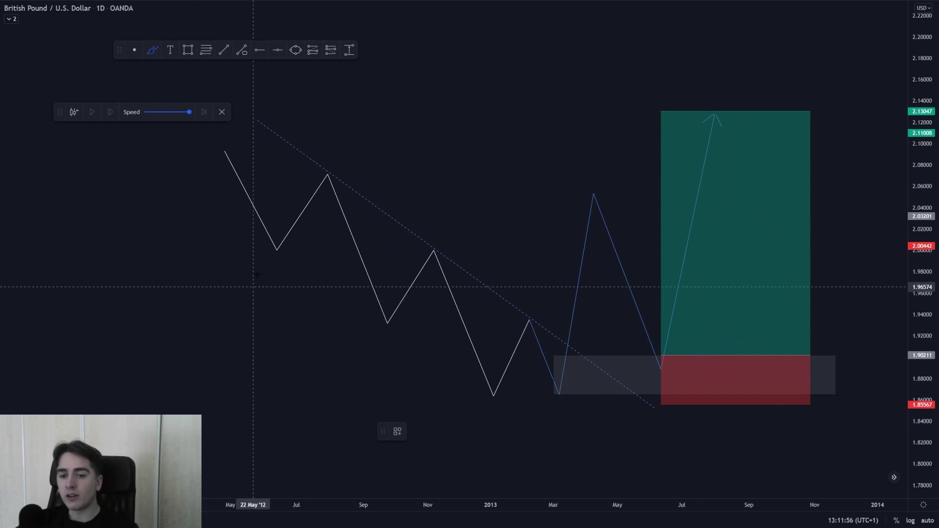
drag(248, 250, 285, 263)
drag(305, 163, 342, 163)
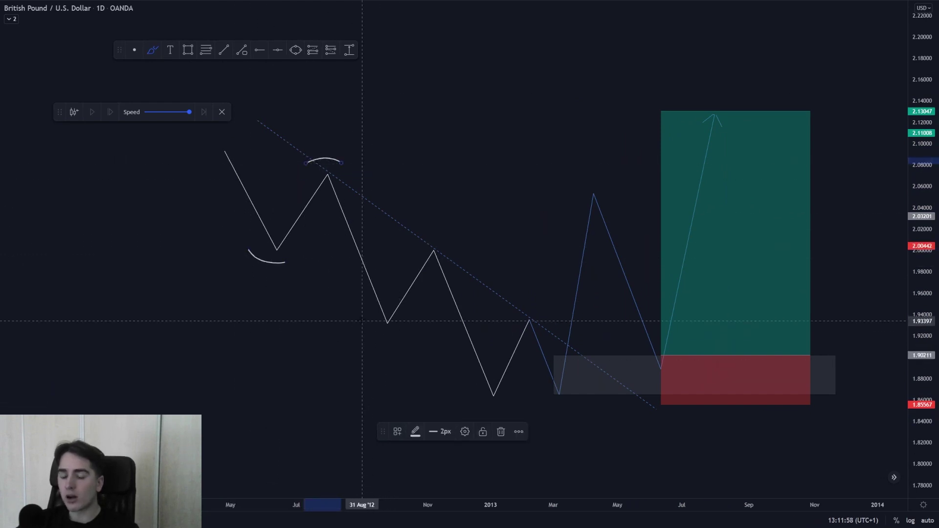
drag(362, 322, 398, 338)
drag(409, 250, 458, 244)
drag(470, 398, 507, 408)
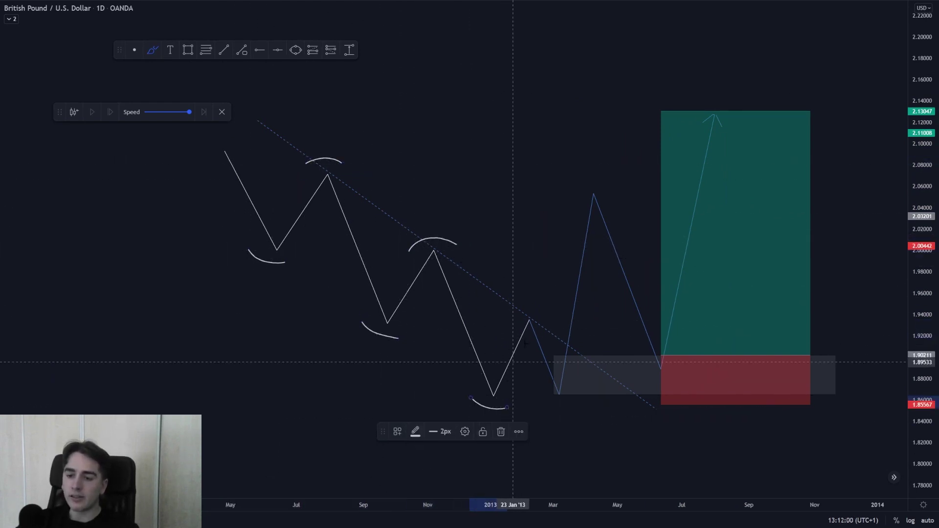
drag(509, 315, 544, 312)
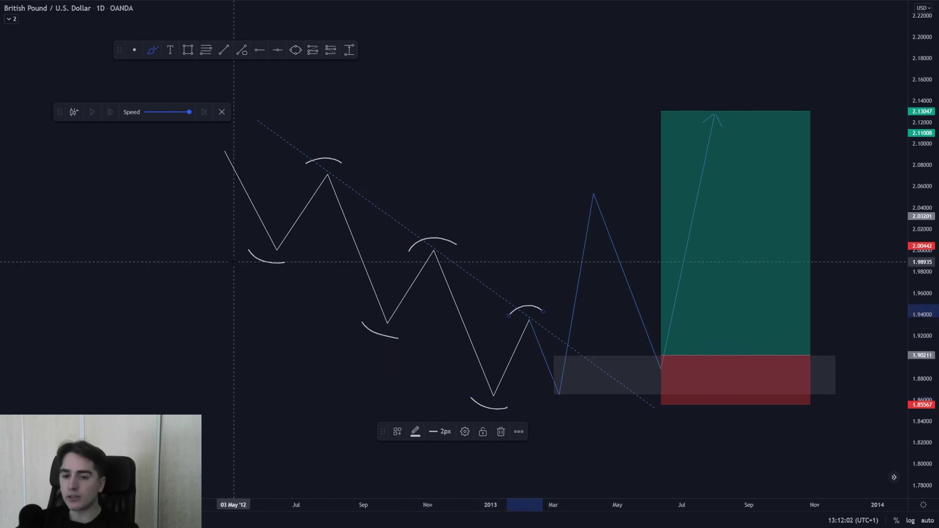
Step: Circle the last lower high and trace the blue leg down into the grey zone, undoing both marks
drag(508, 207, 512, 168)
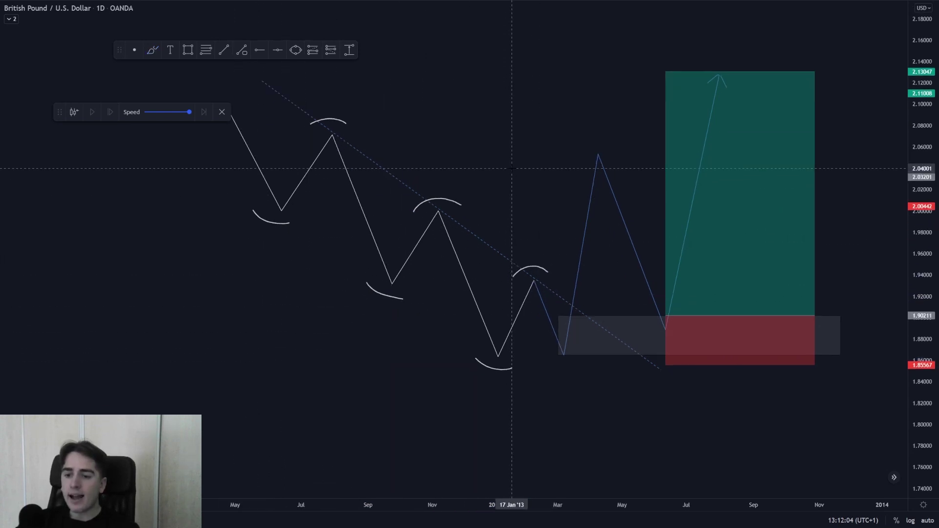
click(154, 50)
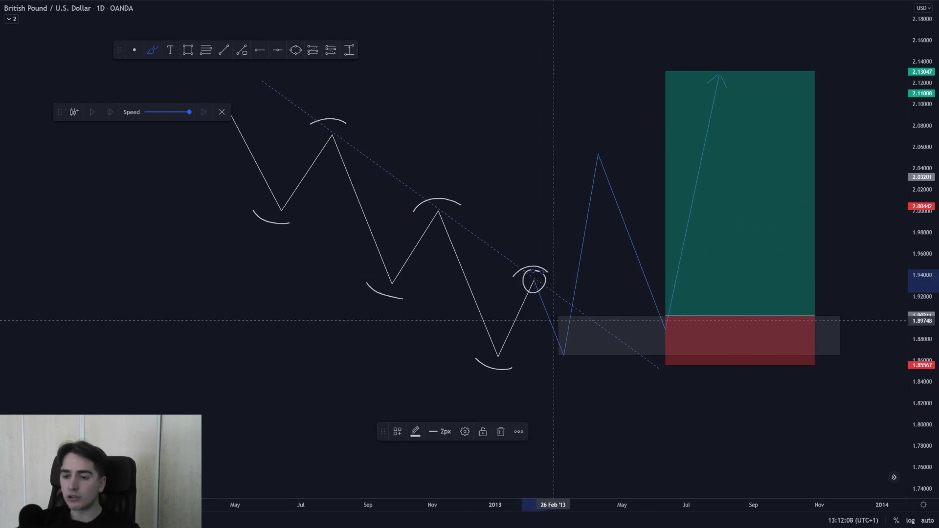
mouse_move(368, 283)
mouse_down()
mouse_move(559, 284)
mouse_move(543, 298)
mouse_move(566, 356)
mouse_up()
key(ctrl+z)
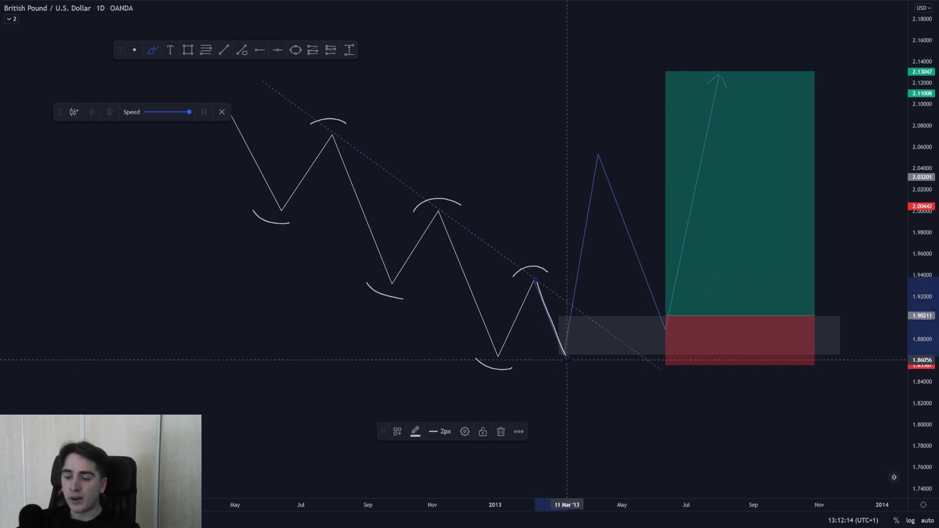
key(ctrl+z)
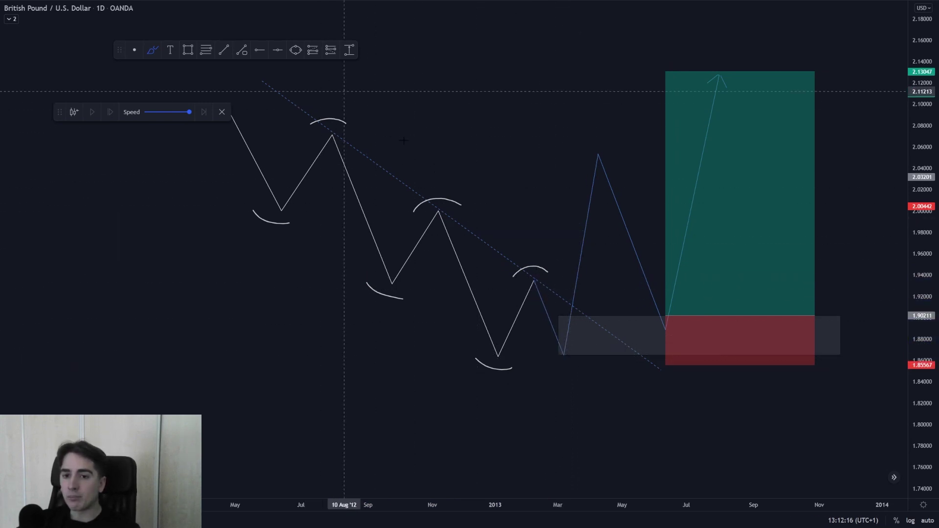
Step: Sketch a stepped descending line above the trendline and trace the blue pullback into the zone, undoing each stroke
mouse_move(351, 95)
mouse_down()
mouse_move(443, 146)
mouse_move(516, 213)
mouse_up()
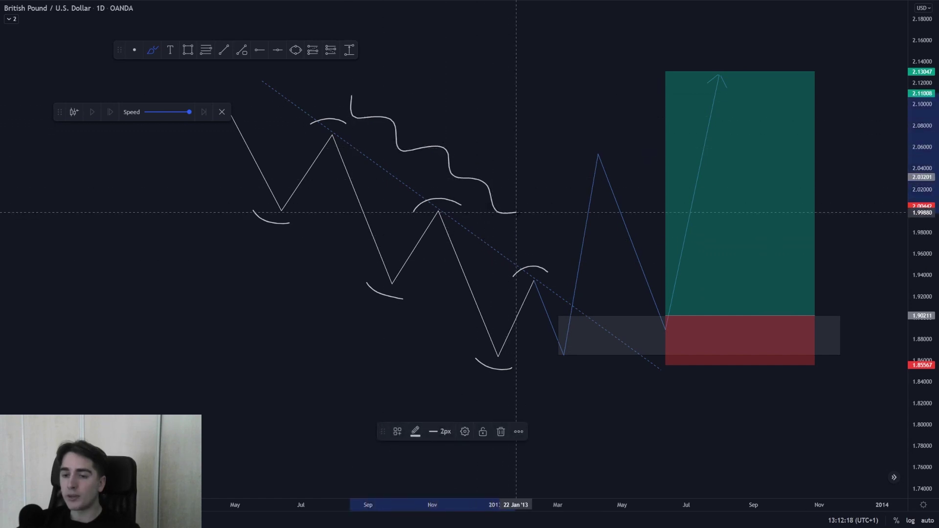
key(ctrl+z)
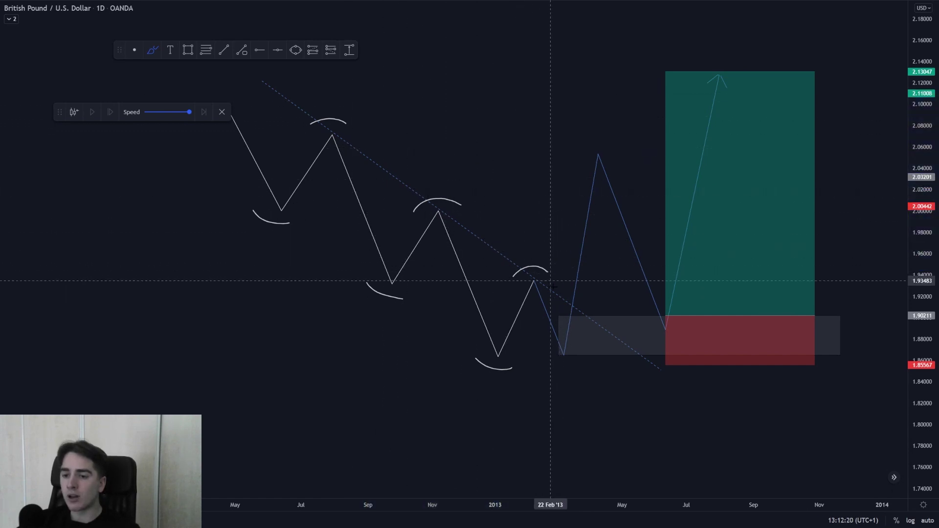
drag(599, 154, 674, 333)
key(ctrl+z)
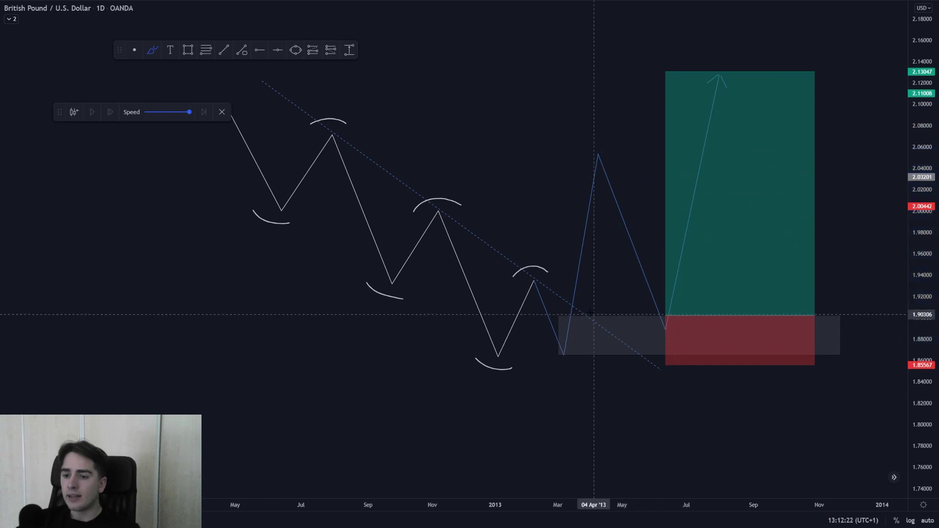
Step: Handwrite "Demand" across the grey zone, circling the retest point and adding an upward arrow
mouse_move(595, 323)
mouse_down()
mouse_move(596, 352)
mouse_move(631, 348)
mouse_move(646, 333)
mouse_move(662, 348)
mouse_move(704, 345)
mouse_move(722, 323)
mouse_up()
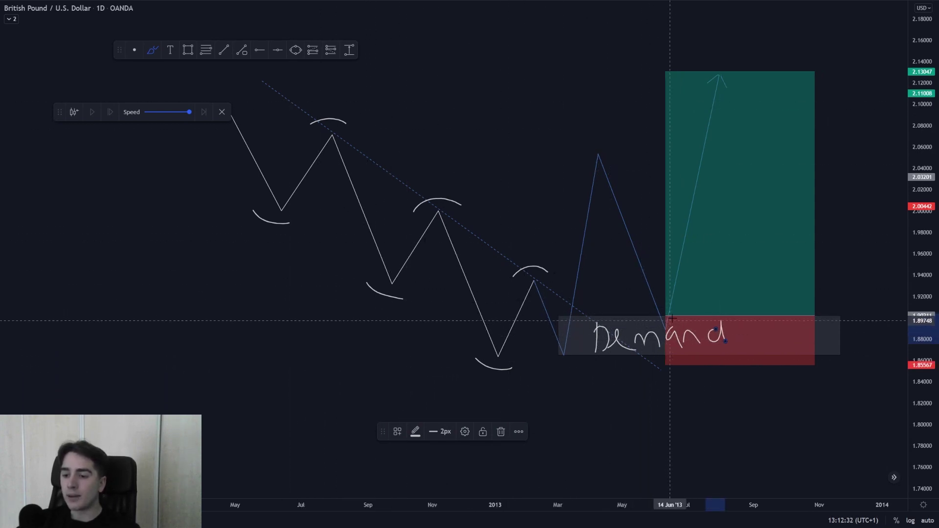
mouse_move(671, 319)
mouse_down()
mouse_move(661, 341)
mouse_move(675, 316)
mouse_up()
mouse_move(729, 334)
mouse_down()
mouse_move(734, 215)
mouse_move(744, 217)
mouse_up()
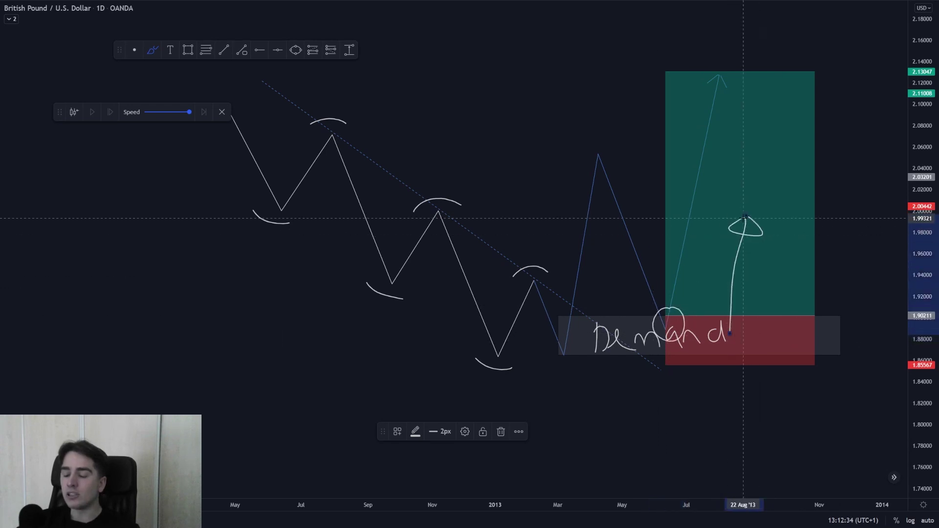
Step: Erase the handwritten "Demand" label, the retest circle and the upward arrow from the schematic
key(ctrl+z)
key(ctrl+z)
key(ctrl+z)
key(ctrl+z)
key(ctrl+z)
key(ctrl+z)
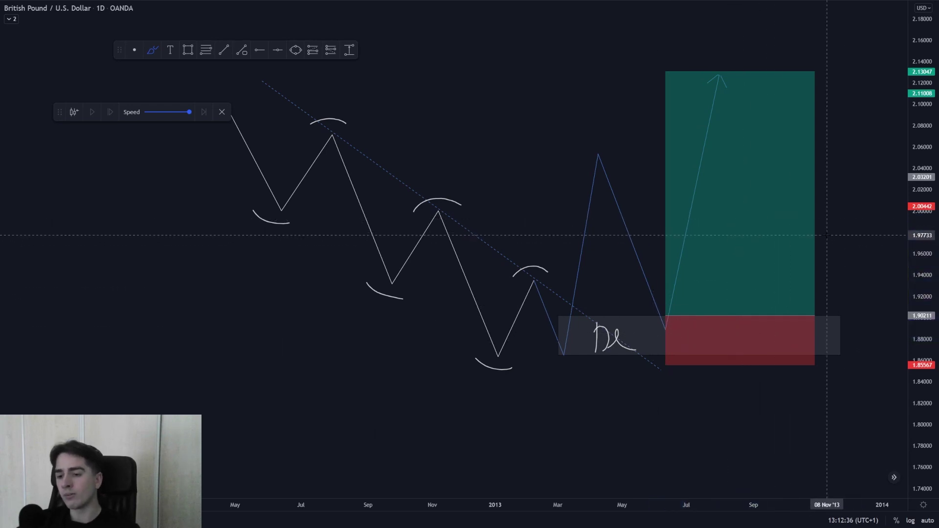
click(597, 346)
key(Delete)
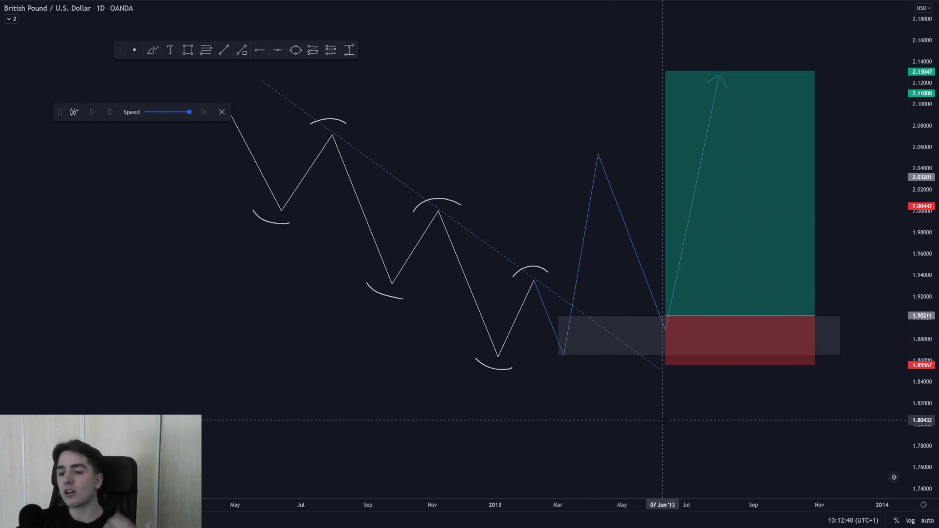
Step: On the real 2010–2011 price action, circle the November high and the following swing low, discarding a stray horizontal stroke at the prior low
drag(663, 420, 670, 413)
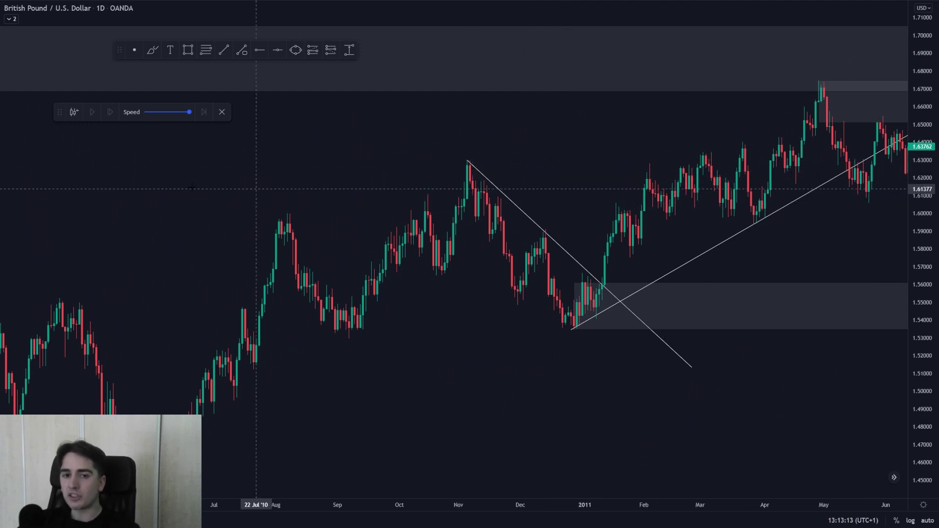
click(152, 50)
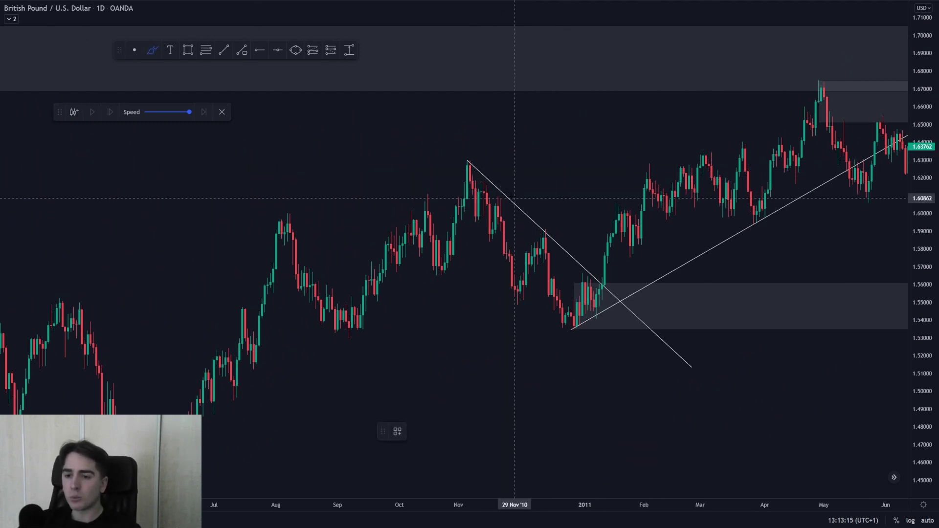
drag(478, 154, 473, 153)
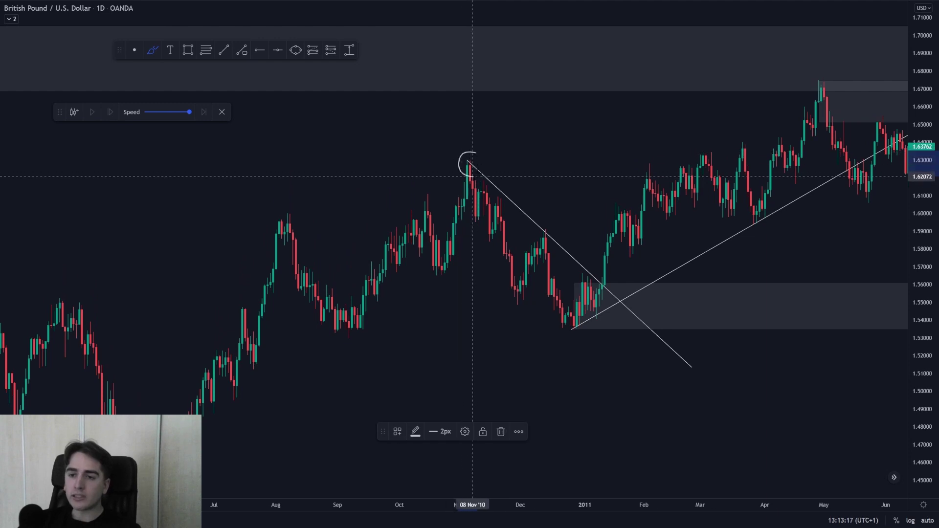
drag(510, 292, 513, 292)
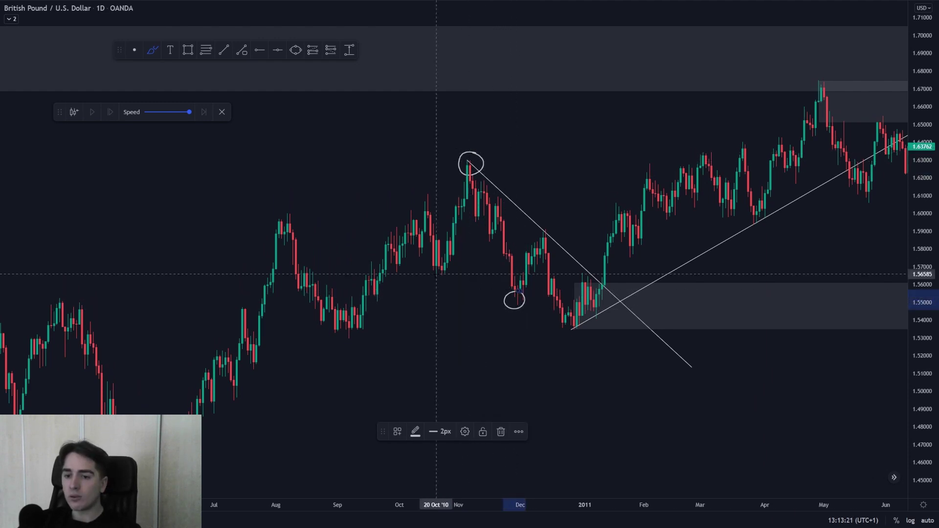
drag(438, 274, 516, 271)
key(Delete)
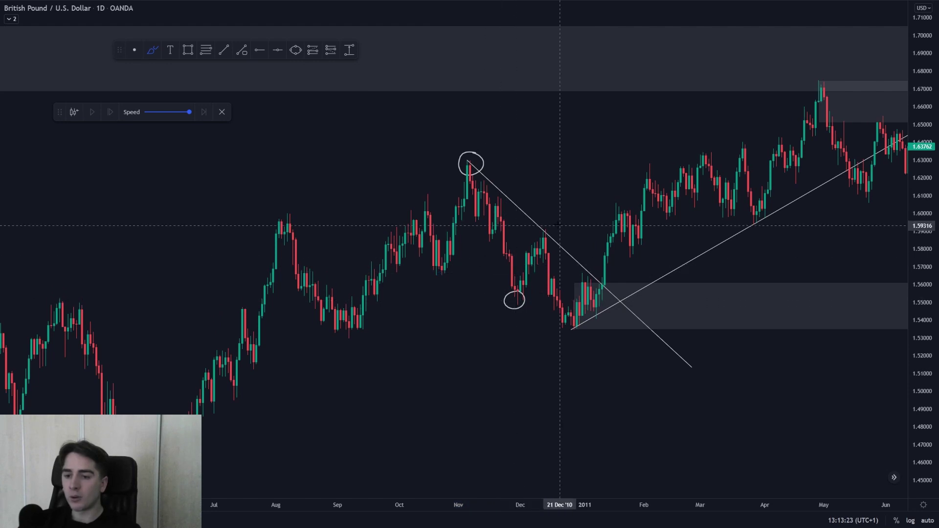
Step: Circle the December lower high and handwrite 1, 2 and 3 beside the three touches of the descending trendline
drag(551, 220, 557, 231)
drag(493, 138, 493, 156)
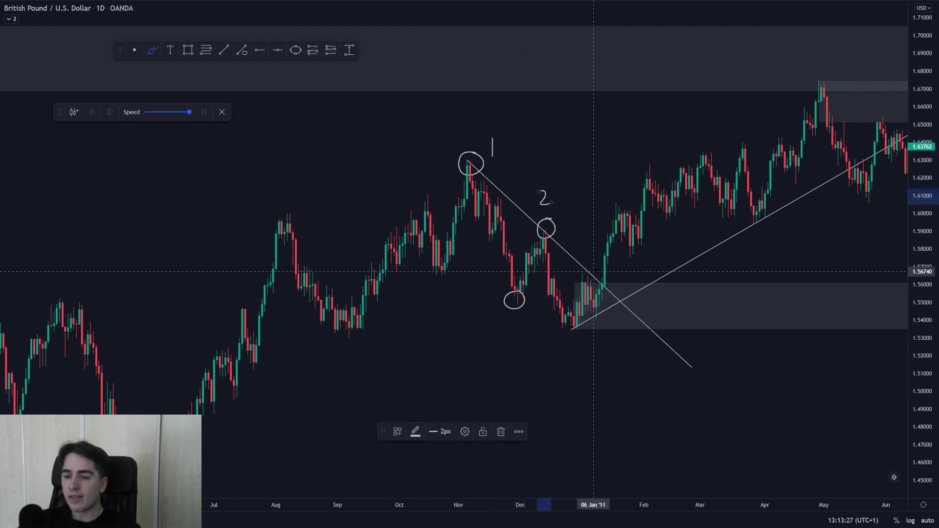
drag(593, 271, 580, 283)
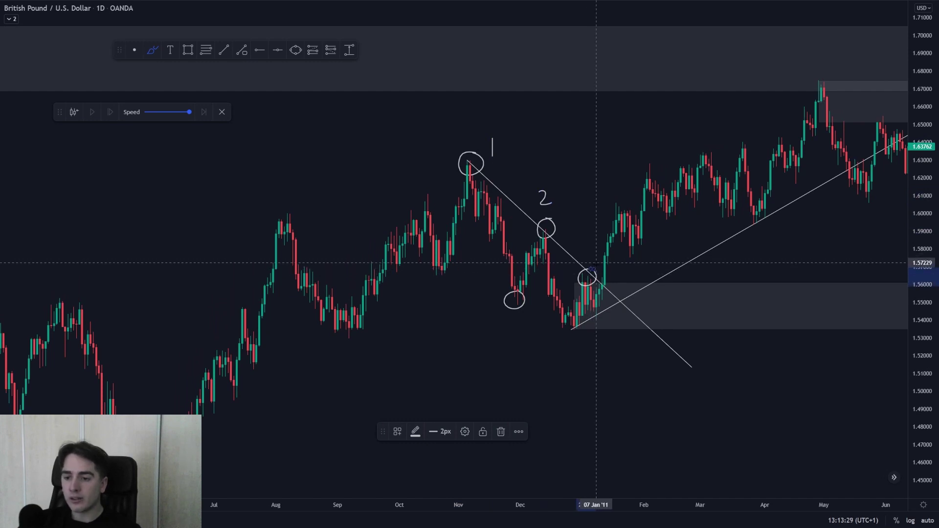
key(ctrl+z)
drag(584, 250, 597, 264)
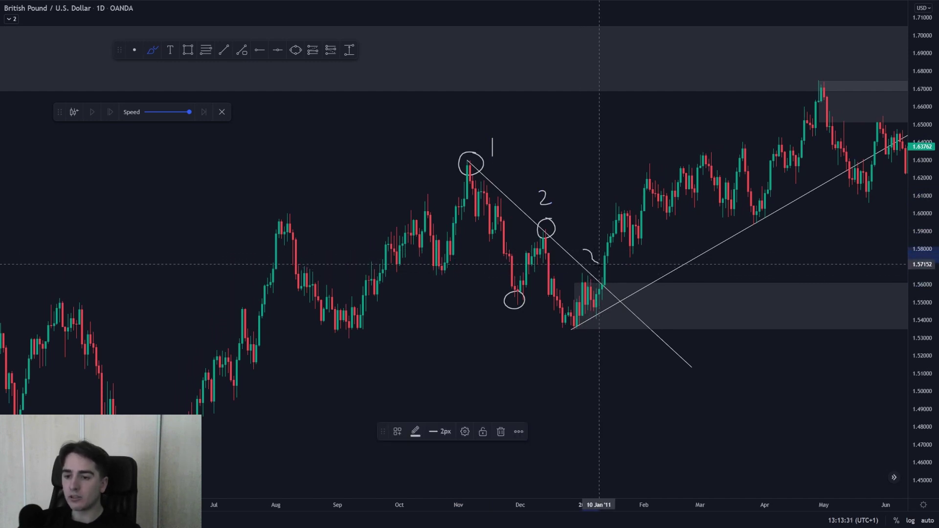
key(Escape)
Step: Sketch a bounce arrow from touch 3 out of the demand zone and a stroke along the descending trendline, removing both
drag(654, 259, 602, 256)
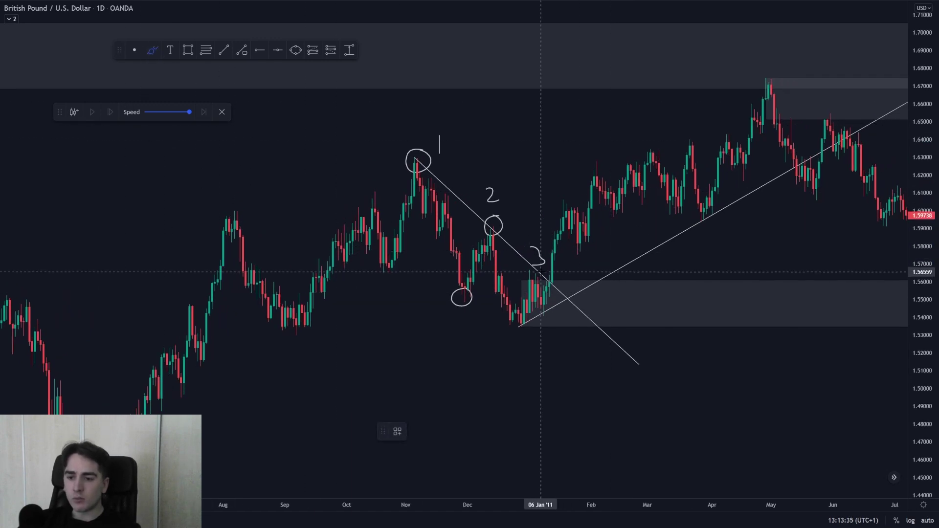
mouse_move(539, 268)
mouse_down()
mouse_move(529, 283)
mouse_move(543, 313)
mouse_move(602, 215)
mouse_up()
key(ctrl+z)
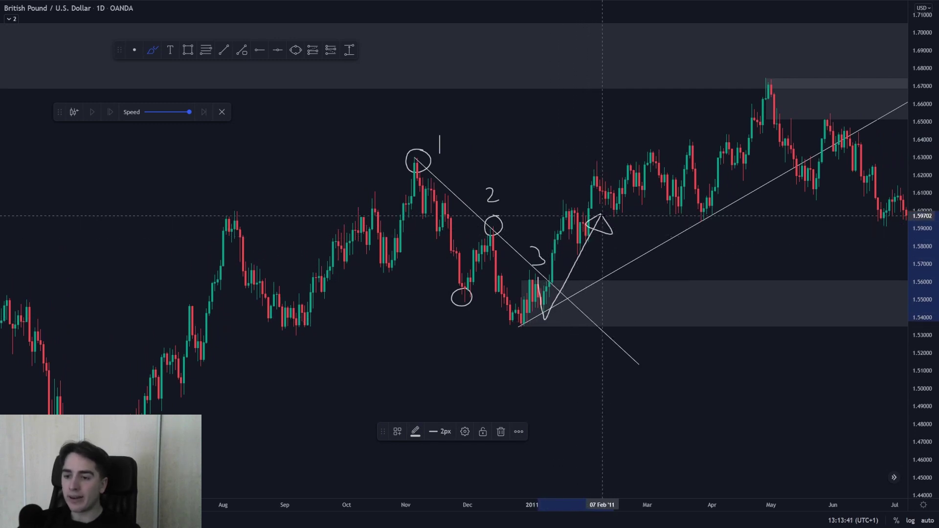
key(Delete)
mouse_move(443, 149)
mouse_down()
mouse_move(470, 201)
mouse_move(547, 268)
mouse_up()
key(Delete)
key(Escape)
drag(698, 272, 699, 267)
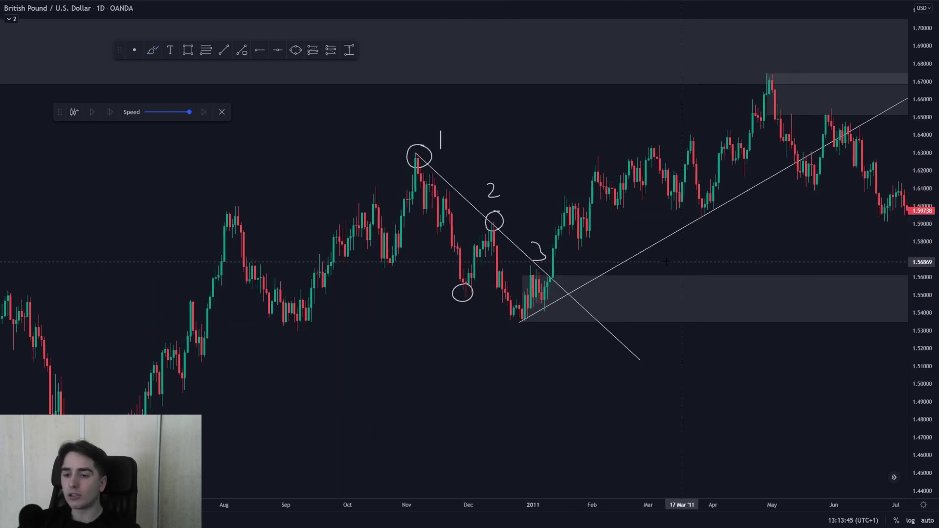
Step: Delete the handwritten 2 and 3 and the circle on the December lower high
click(495, 200)
key(Delete)
key(Delete)
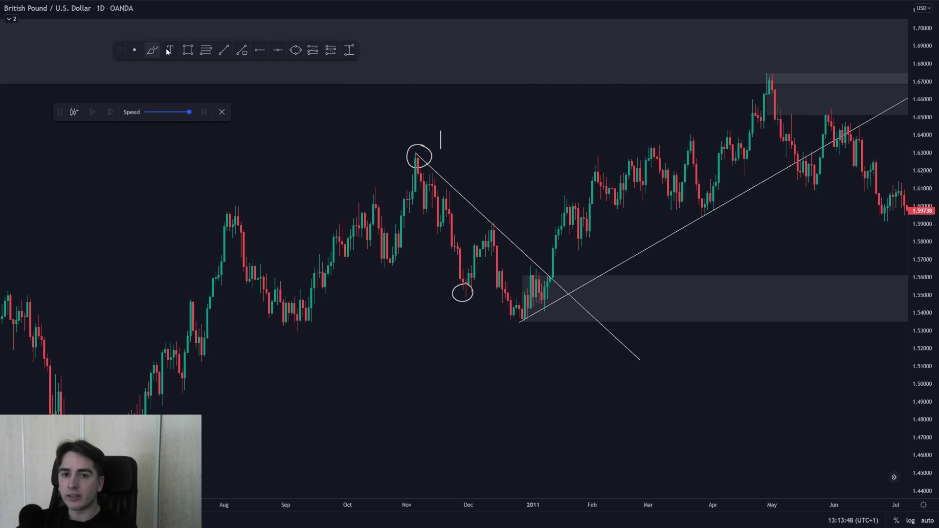
Step: Draw a Fib Retracement from the mid-December 2010 high down to the swing low at the demand zone's base
click(206, 50)
click(494, 222)
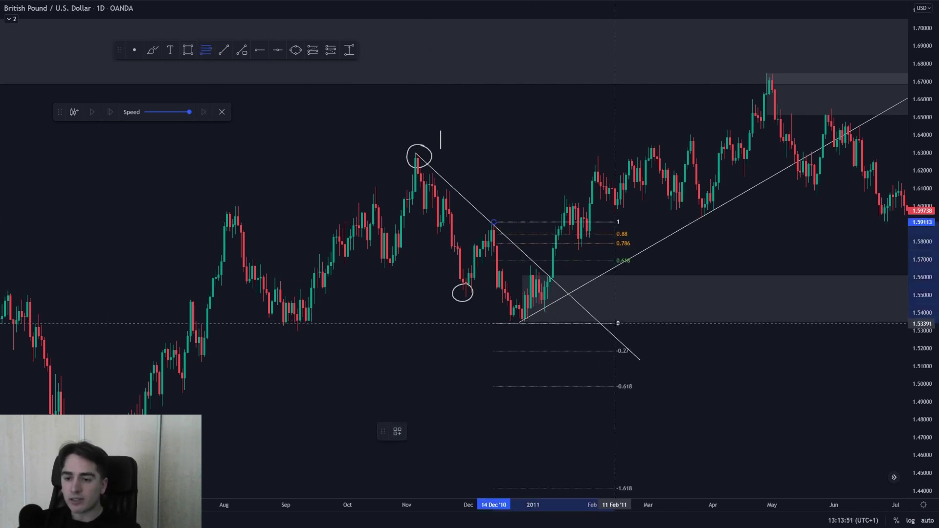
click(615, 323)
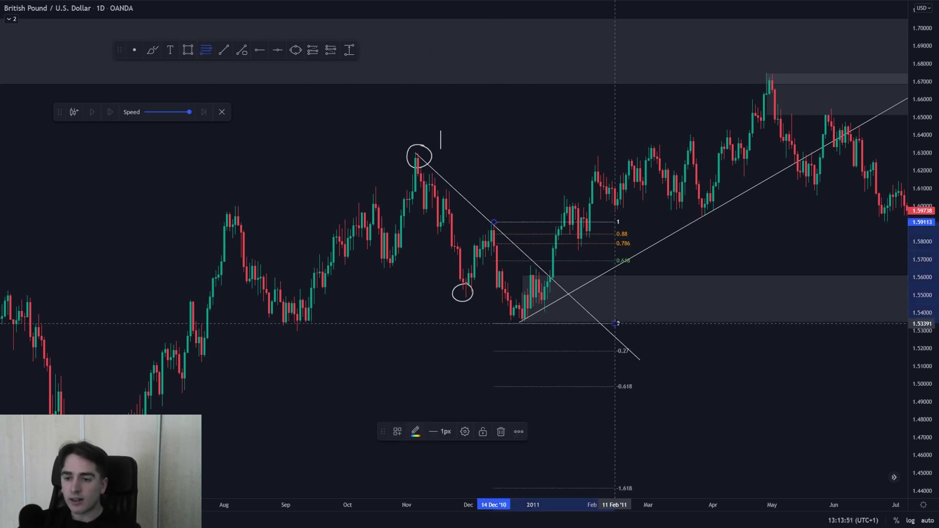
Step: Draw a thin rectangle just below the 0.618 level, starting at the August 2010 price action and extending past March 2011
click(187, 52)
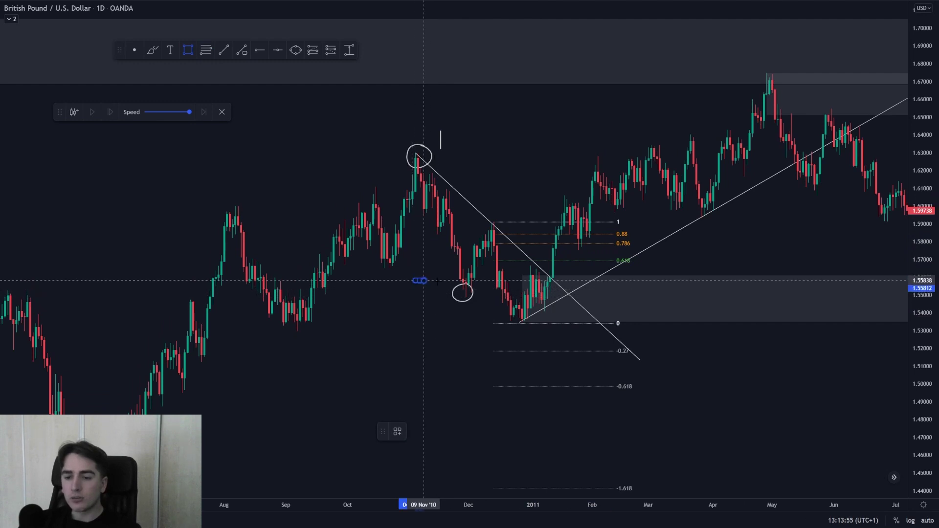
key(Escape)
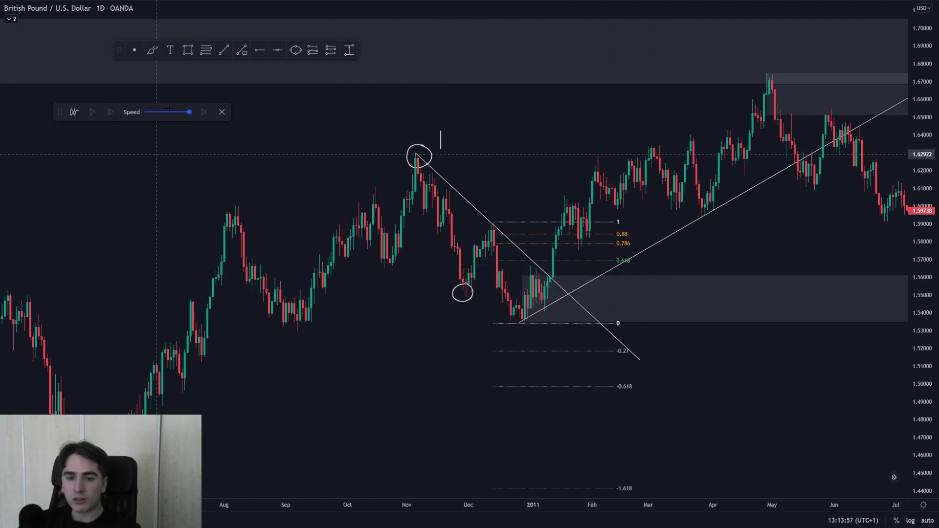
click(185, 51)
click(226, 262)
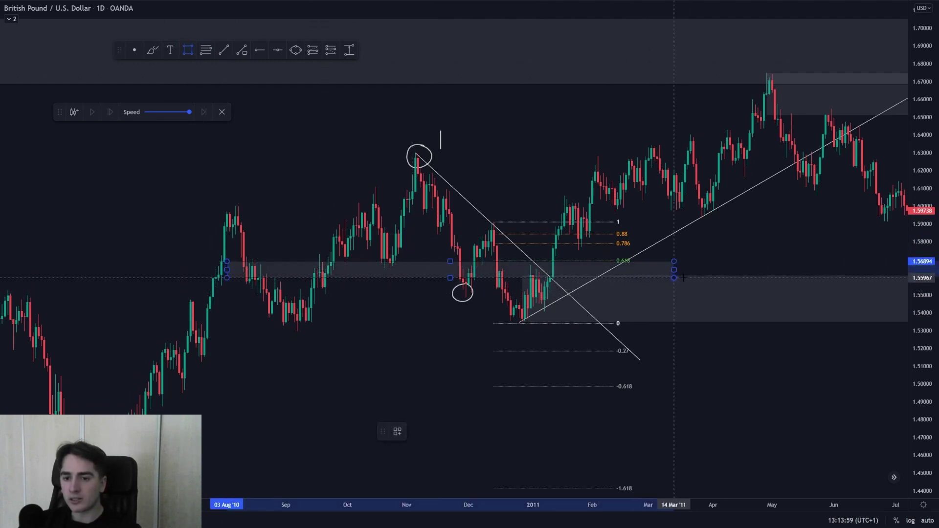
click(738, 272)
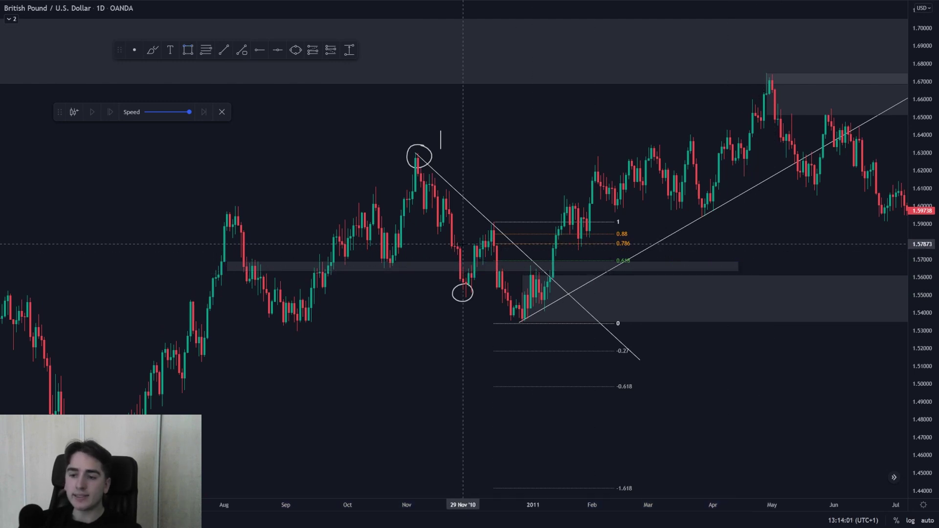
Step: Enable the 0.5 level on the Fib Retracement
double_click(541, 243)
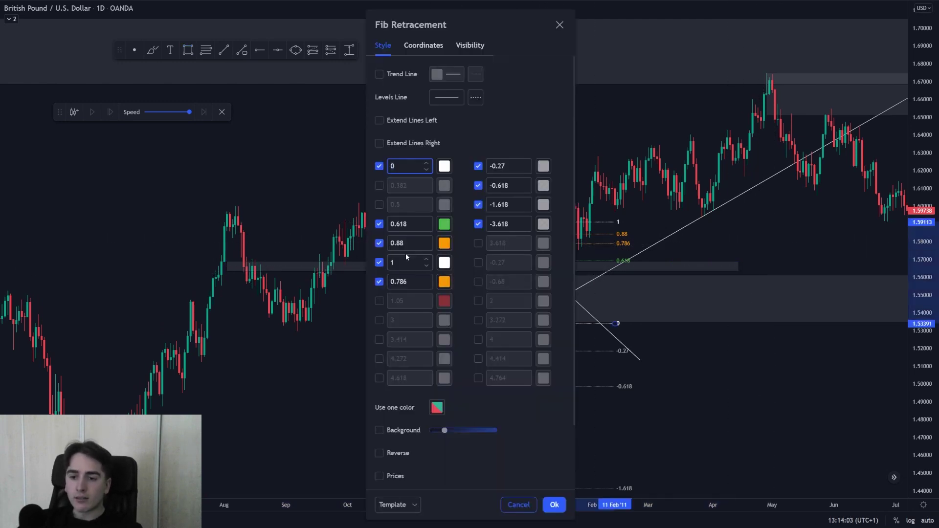
click(379, 205)
click(554, 505)
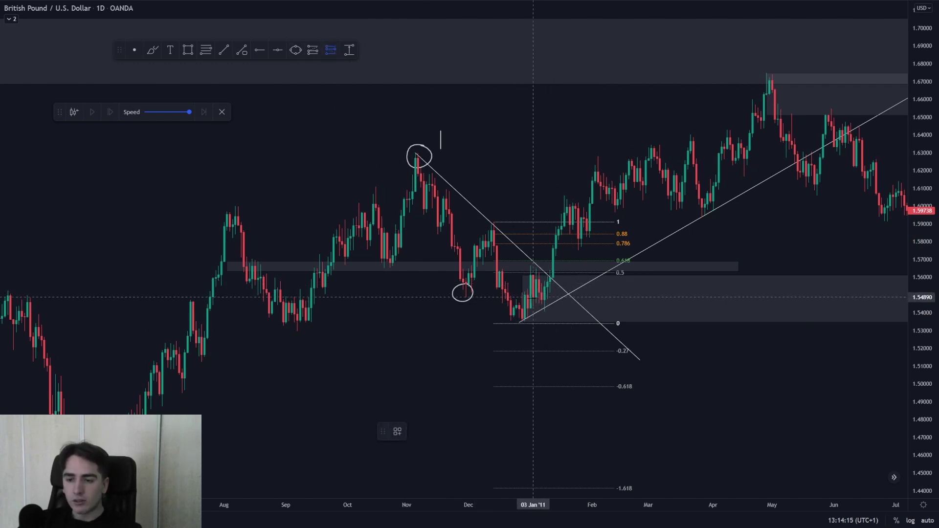
Step: Place a short position in early January 2011 with entry at 1.54890, stop at 1.57925 and target at 1.49810
click(533, 297)
mouse_move(530, 247)
mouse_down()
mouse_move(529, 193)
mouse_move(544, 243)
mouse_up()
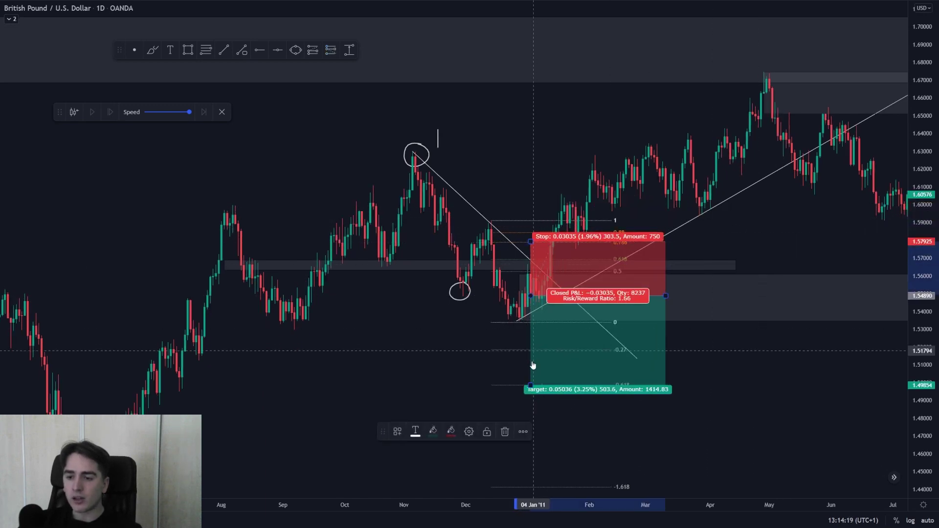
drag(531, 386, 531, 387)
click(458, 363)
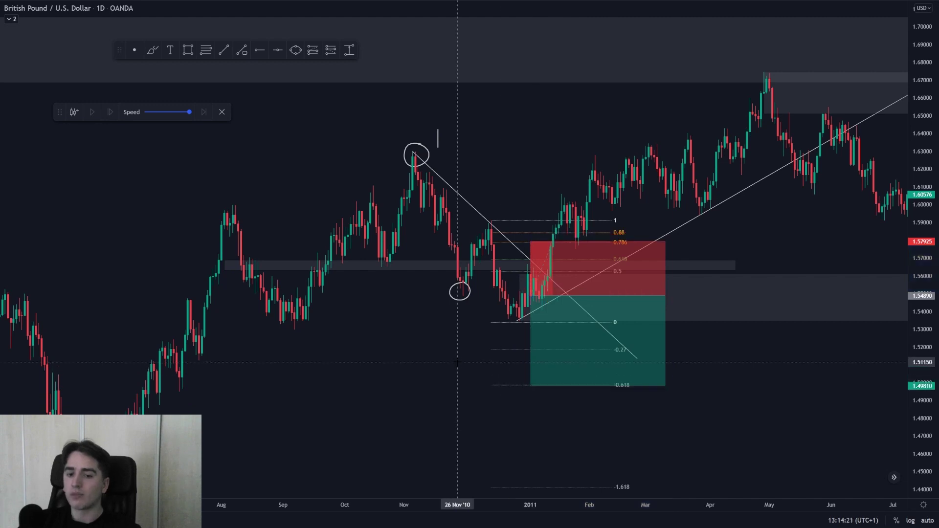
Step: Circle the January retest low in the zone and trace the rebound above the broken trendline, removing both marks
click(545, 299)
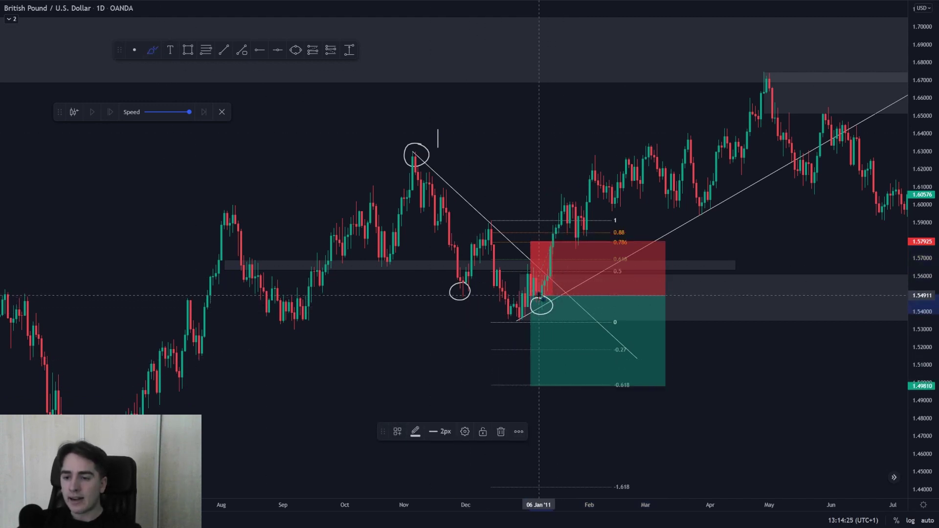
mouse_move(538, 285)
mouse_down()
mouse_move(545, 307)
mouse_move(572, 199)
mouse_up()
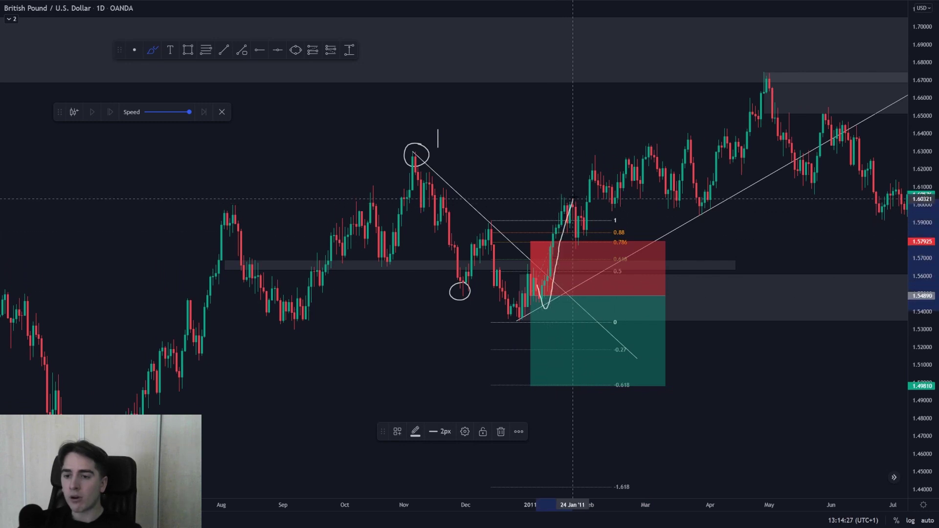
key(Delete)
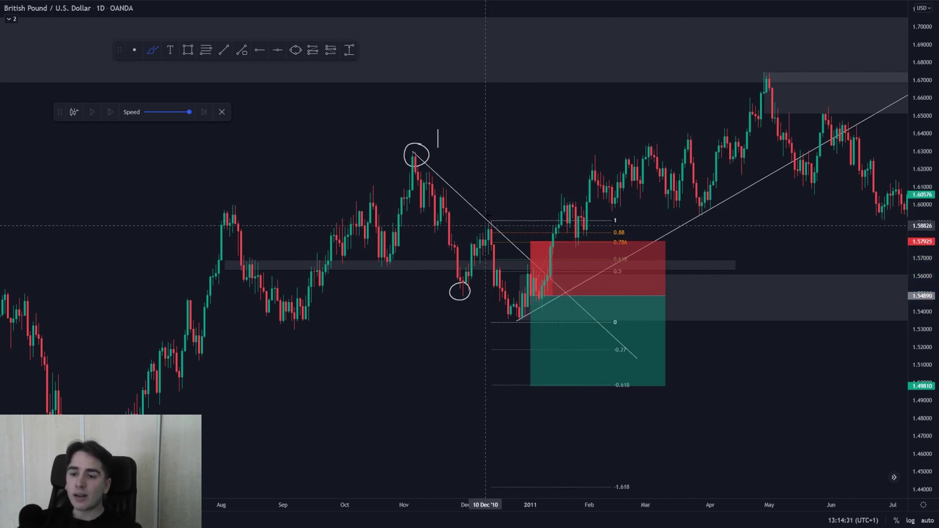
Step: Sketch a falling stroke along the downtrend and a rising stroke above the following uptrend, undoing both
mouse_move(458, 145)
mouse_down()
mouse_move(461, 181)
mouse_move(549, 246)
mouse_up()
mouse_move(565, 188)
mouse_down()
mouse_move(587, 248)
mouse_move(713, 132)
mouse_move(731, 96)
mouse_up()
key(ctrl+z)
key(ctrl+z)
key(ctrl+z)
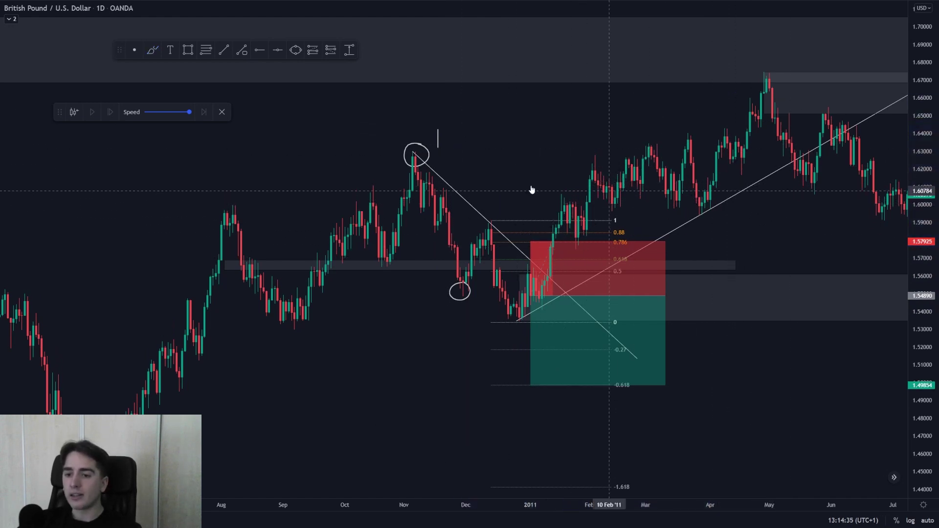
Step: Delete the short position, the Fib Retracement and the circles around the swing points
drag(357, 128, 582, 363)
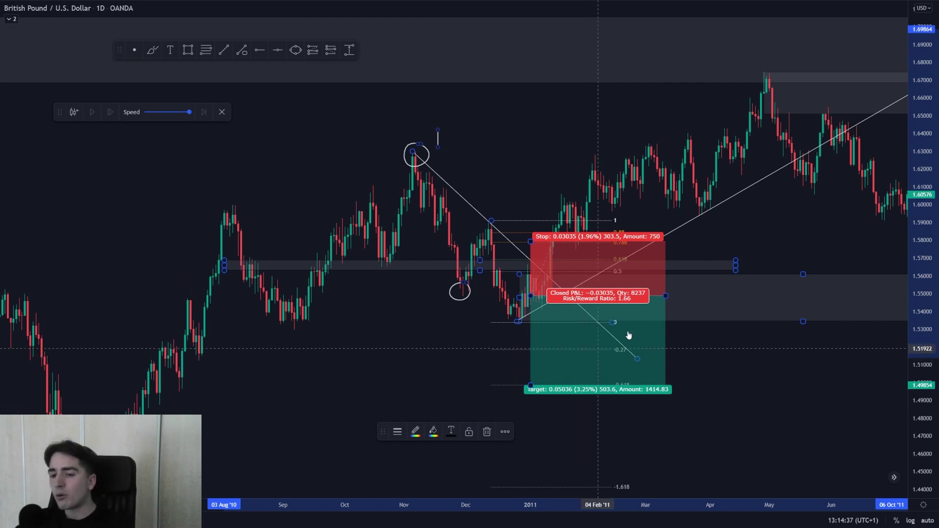
click(656, 360)
key(Delete)
click(494, 271)
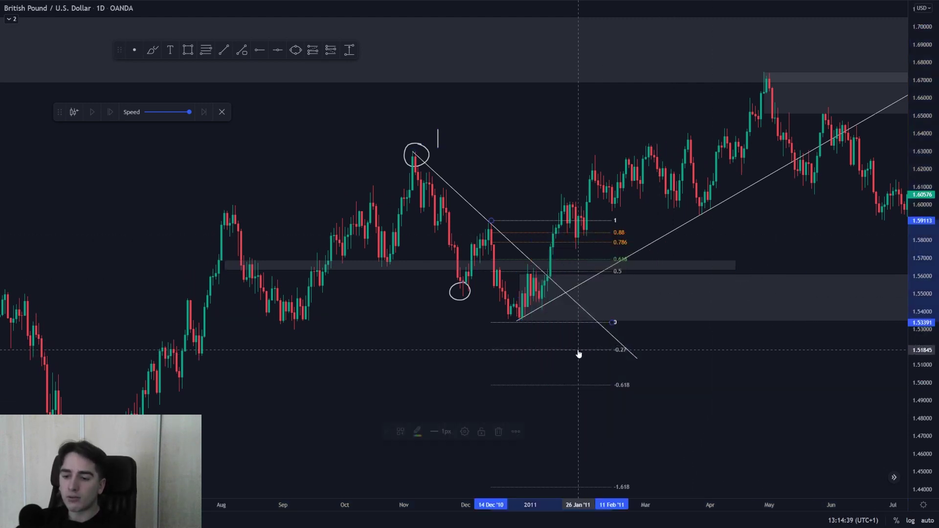
key(Delete)
click(426, 152)
key(Delete)
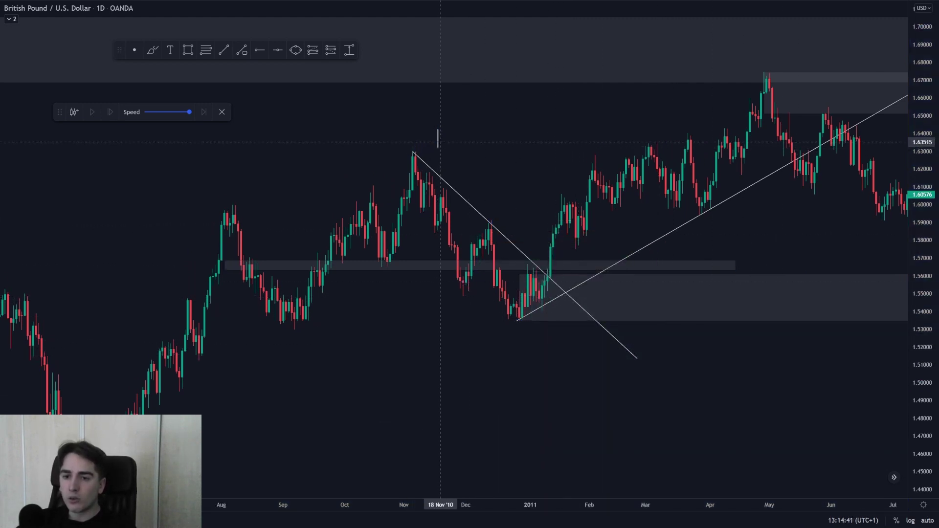
Step: Sketch a stroke above the descending trendline and remove it, and delete the thin rectangle above the demand zone
drag(462, 187, 394, 171)
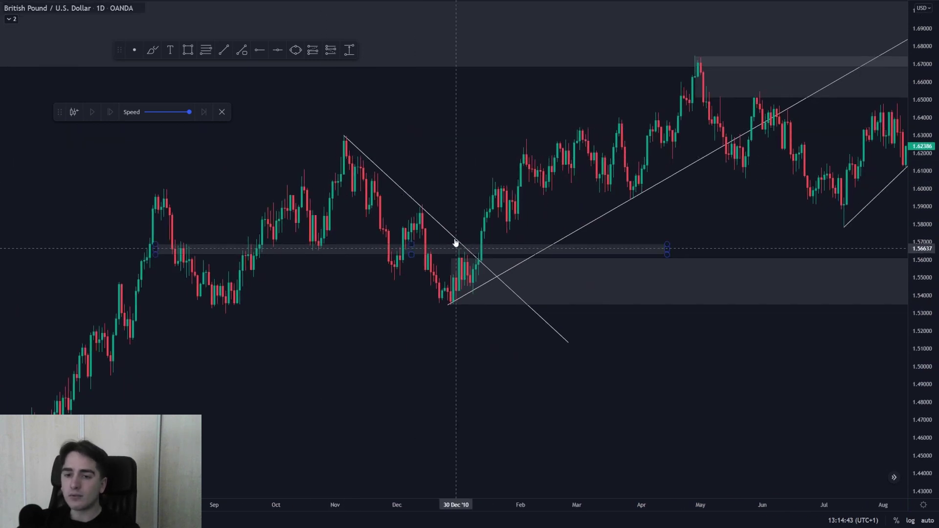
mouse_move(356, 131)
mouse_down()
mouse_move(357, 148)
mouse_move(434, 194)
mouse_move(474, 231)
mouse_up()
key(Delete)
key(Escape)
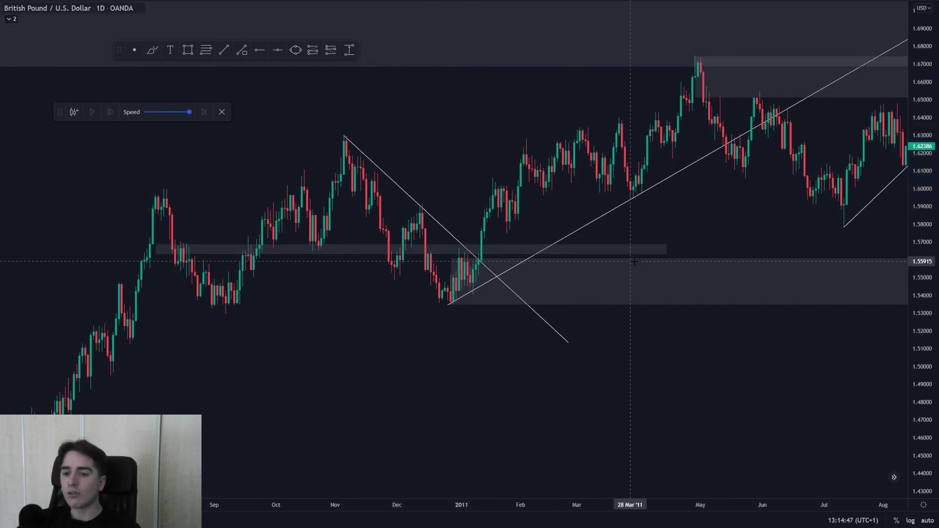
click(667, 252)
key(Delete)
Step: Brush a circle around the base candles at the start of the demand zone near the turn of 2011
mouse_move(750, 225)
mouse_down()
mouse_move(635, 252)
mouse_move(670, 240)
mouse_up()
scroll(641, 262, down, 2)
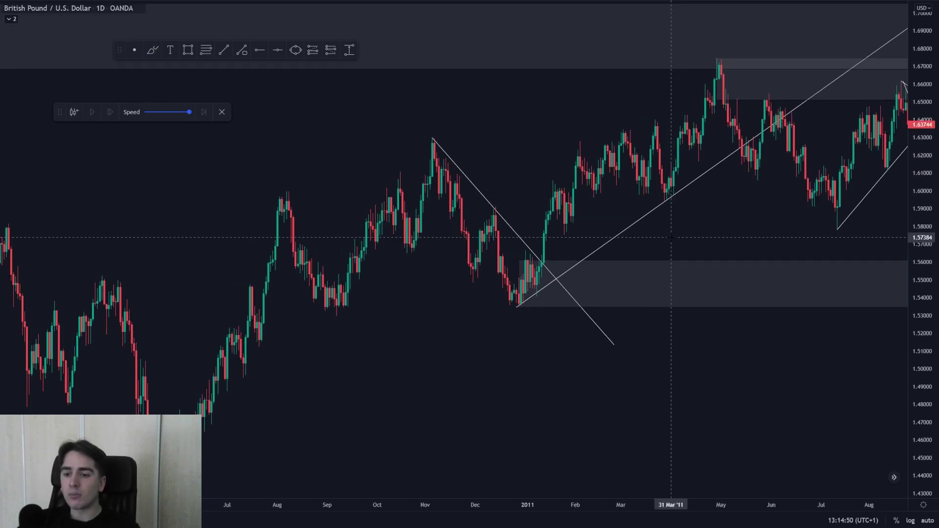
click(152, 49)
drag(539, 268, 527, 262)
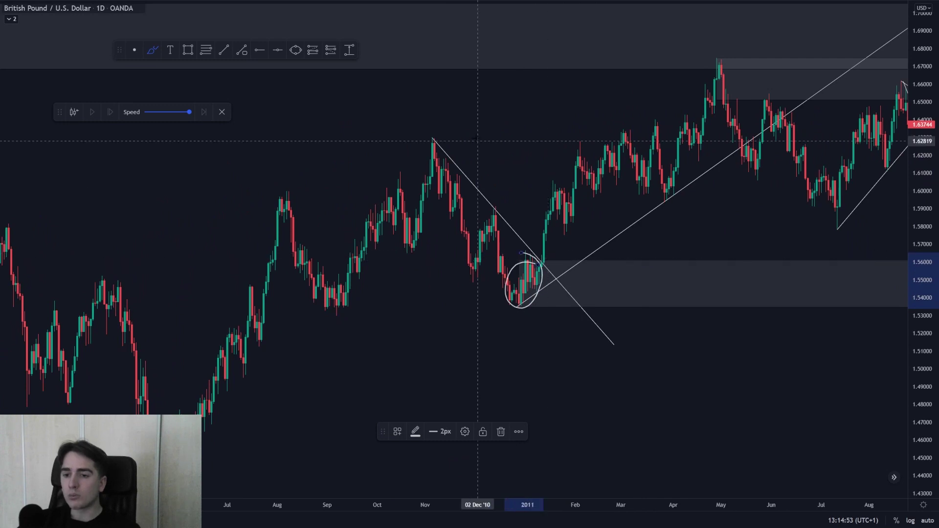
Step: Sketch a falling stroke above the descending trendline, and undo it together with the circle around the base candles
drag(457, 135, 546, 250)
key(ctrl+z)
key(ctrl+z)
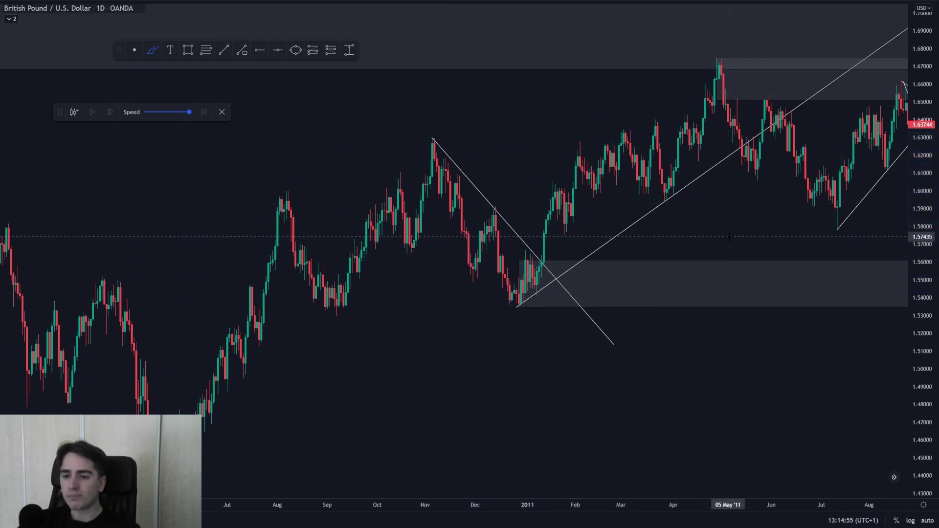
key(Escape)
drag(731, 221, 613, 231)
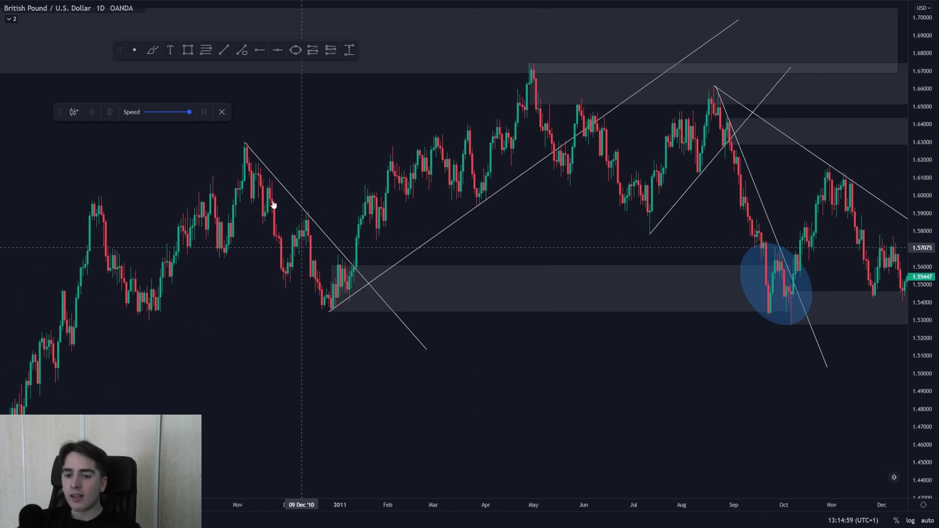
Step: Brush a circle around the October 2011 lows, an arrow back to the older demand zone and a rally arrow, removing all the strokes
click(152, 50)
mouse_move(791, 264)
mouse_down()
mouse_move(758, 257)
mouse_move(815, 300)
mouse_up()
mouse_move(745, 292)
mouse_down()
mouse_move(457, 292)
mouse_move(396, 265)
mouse_move(395, 295)
mouse_up()
mouse_move(336, 299)
mouse_down()
mouse_move(377, 185)
mouse_move(378, 197)
mouse_up()
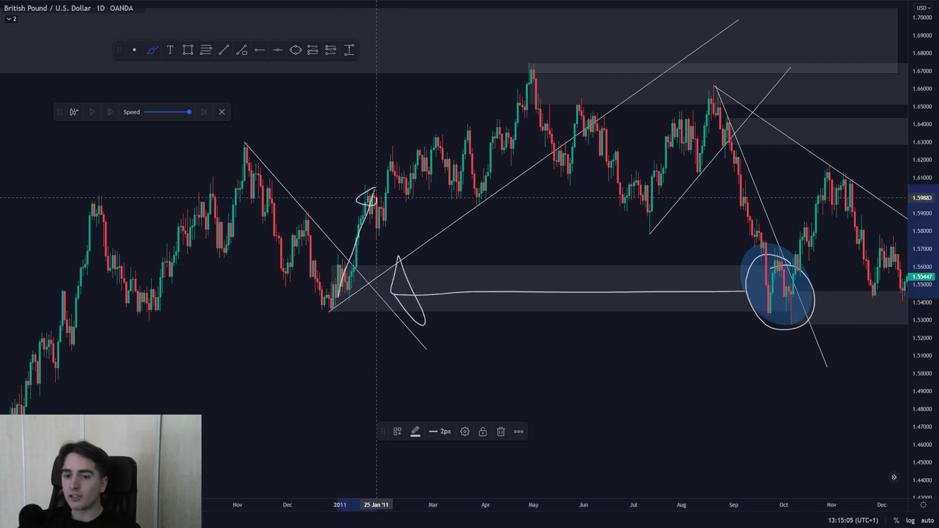
key(ctrl+z)
key(ctrl+z)
mouse_move(767, 314)
mouse_down()
mouse_move(825, 182)
mouse_move(824, 196)
mouse_move(734, 213)
mouse_up()
key(ctrl+z)
key(Escape)
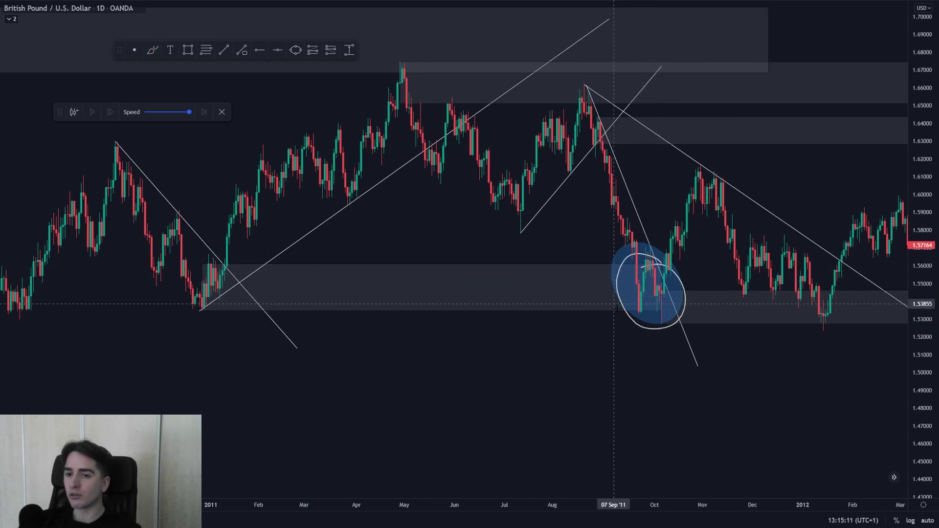
click(650, 274)
key(Delete)
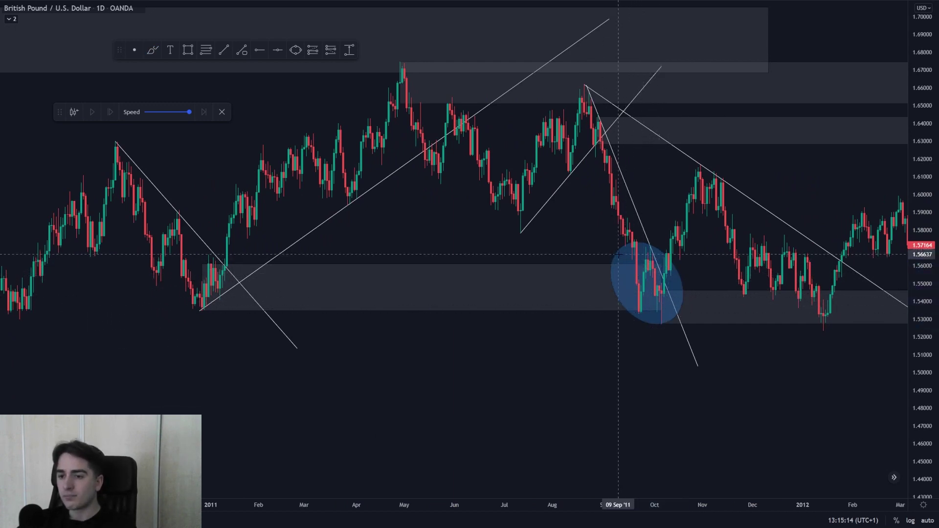
Step: Delete the blue ellipse over the October 2011 lows, the steep descending trendline and the rising trendline into the August 2011 high
drag(677, 294, 645, 293)
drag(753, 246, 530, 230)
scroll(303, 205, up, 3)
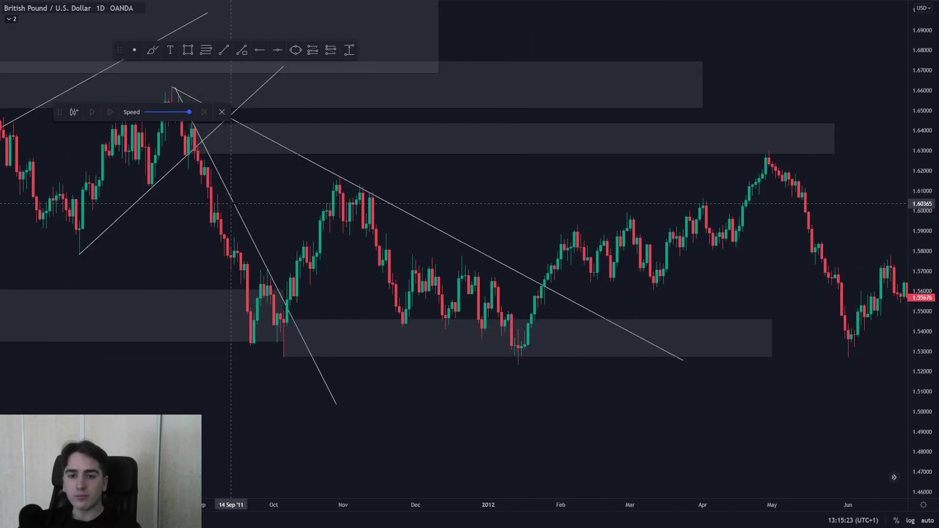
click(232, 203)
key(Delete)
click(157, 184)
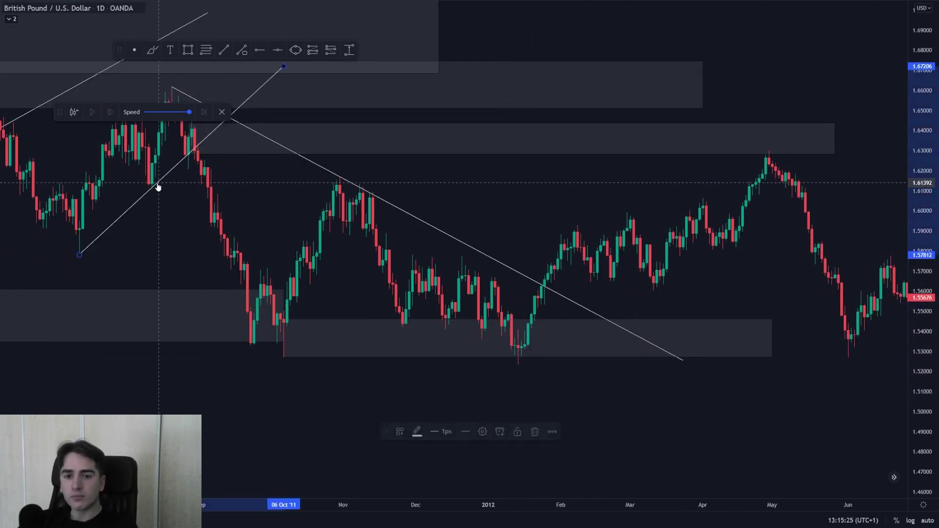
key(Delete)
Step: Brush circles around the August 2011 high, October low, November high, January 2012 low and the break of the descending trendline
click(152, 50)
scroll(418, 132, down, 3)
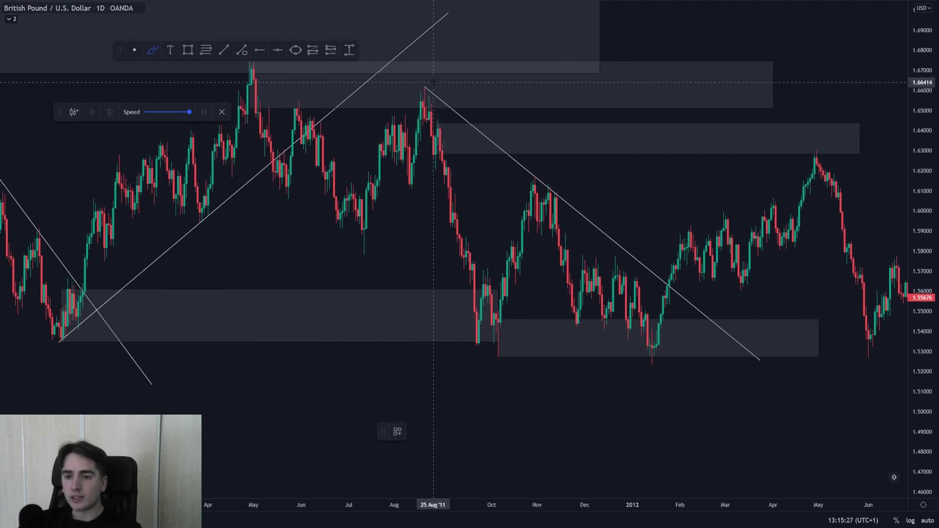
drag(433, 82, 414, 96)
mouse_move(498, 319)
mouse_down()
mouse_move(482, 322)
mouse_move(494, 317)
mouse_up()
drag(559, 178, 552, 179)
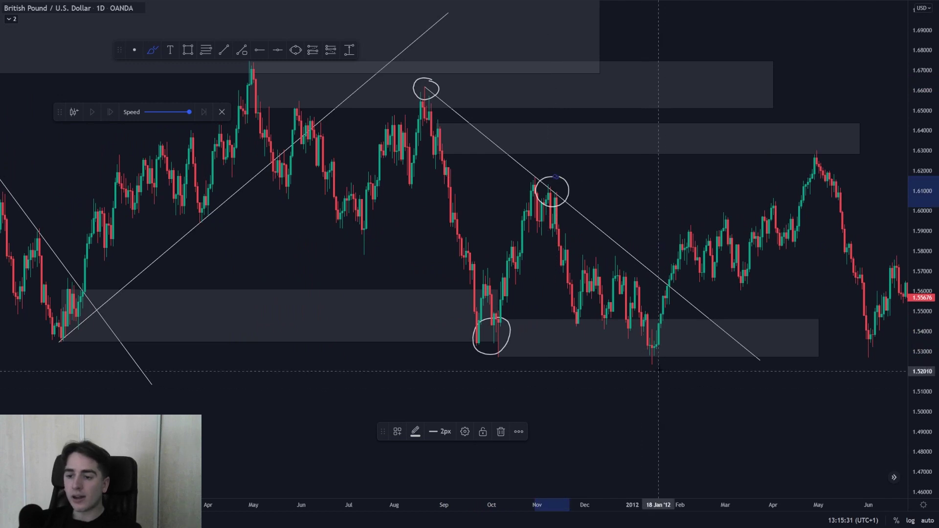
mouse_move(654, 349)
mouse_down()
mouse_move(645, 364)
mouse_move(658, 351)
mouse_up()
mouse_move(667, 278)
mouse_down()
mouse_move(676, 299)
mouse_move(670, 283)
mouse_up()
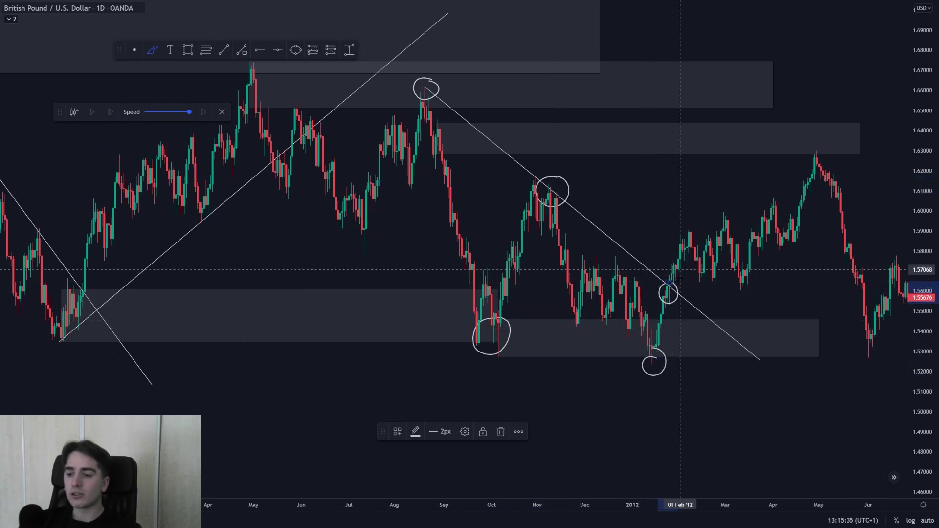
key(Escape)
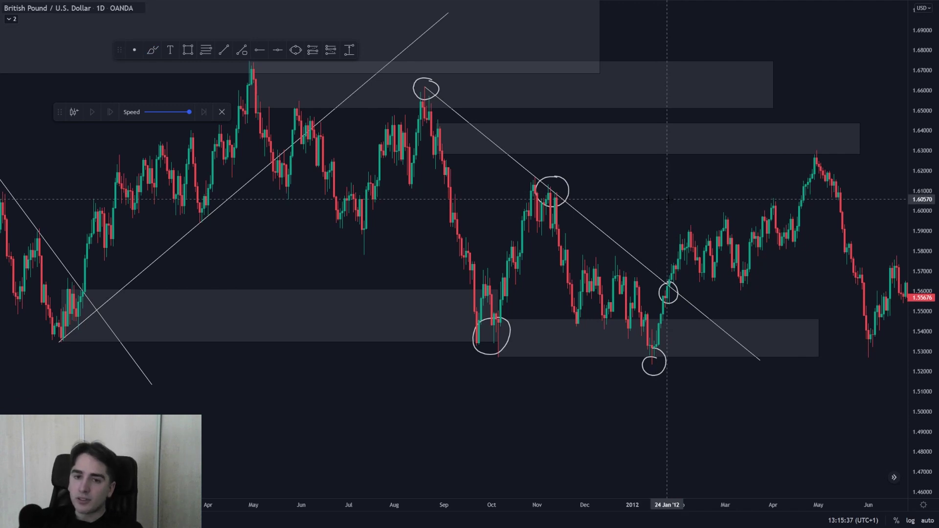
Step: Switch the chart to the 4-hour interval and examine the January 2012 trendline break
text(4h)
key(Return)
scroll(672, 255, down, 10)
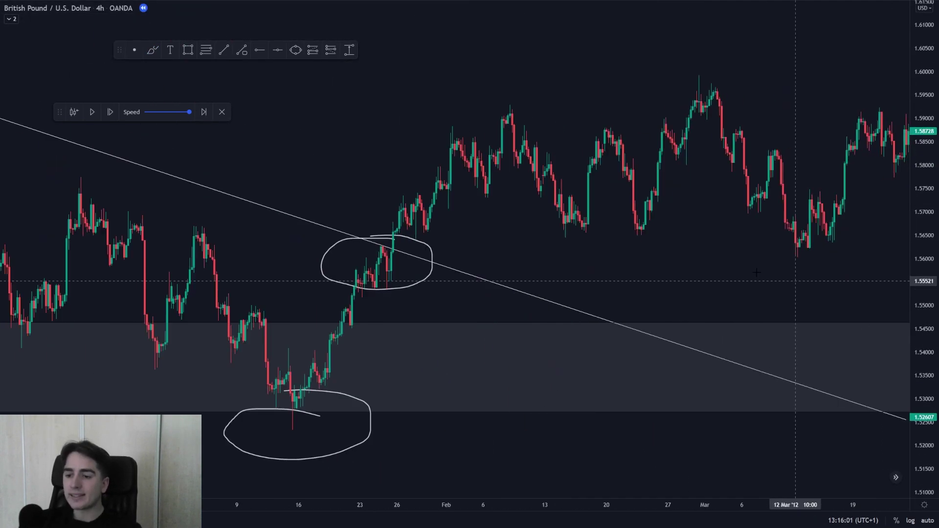
drag(575, 285, 807, 291)
drag(719, 260, 702, 259)
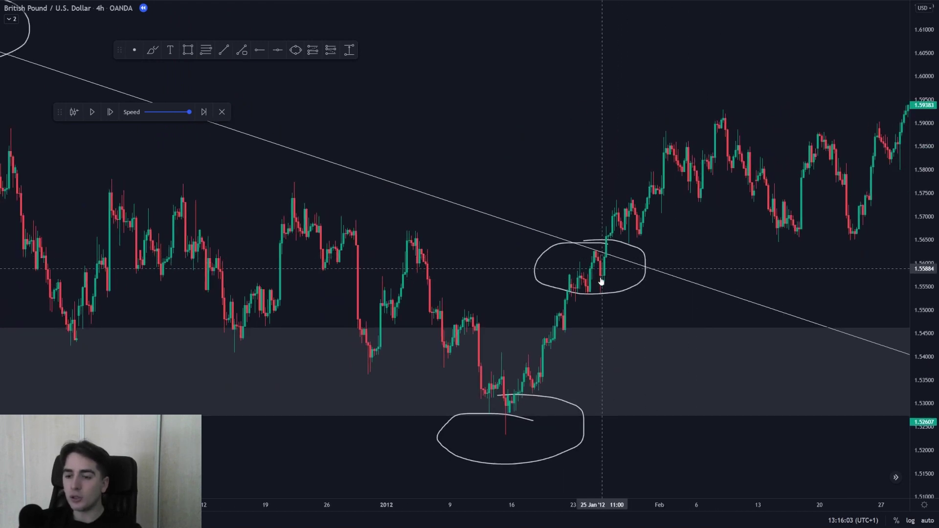
Step: Sketch a falling stroke along the descending trendline and a rising stroke from its break, undoing each
click(153, 50)
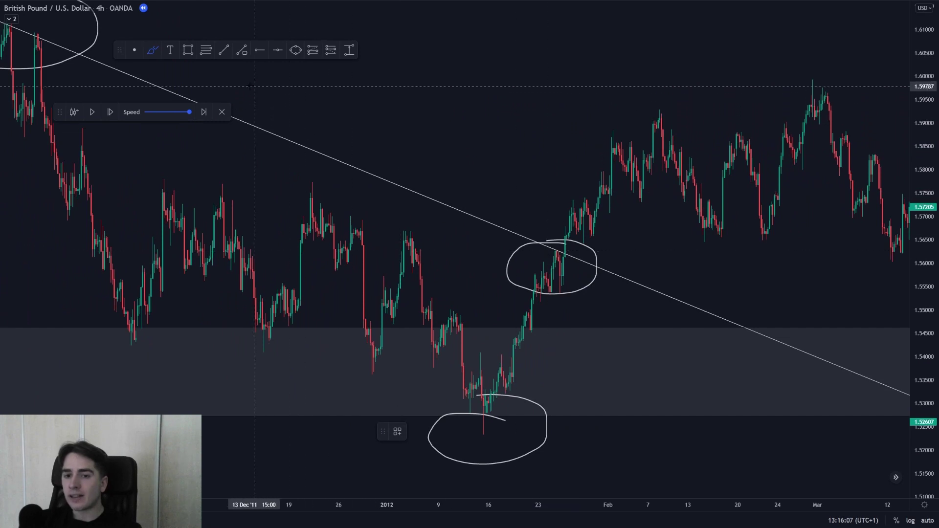
mouse_move(253, 87)
mouse_down()
mouse_move(329, 144)
mouse_move(754, 281)
mouse_up()
key(ctrl+z)
mouse_move(568, 262)
mouse_down()
mouse_move(615, 224)
mouse_move(677, 140)
mouse_move(782, 225)
mouse_move(832, 249)
mouse_up()
key(ctrl+z)
scroll(781, 145, up, 2)
scroll(781, 145, right, 2)
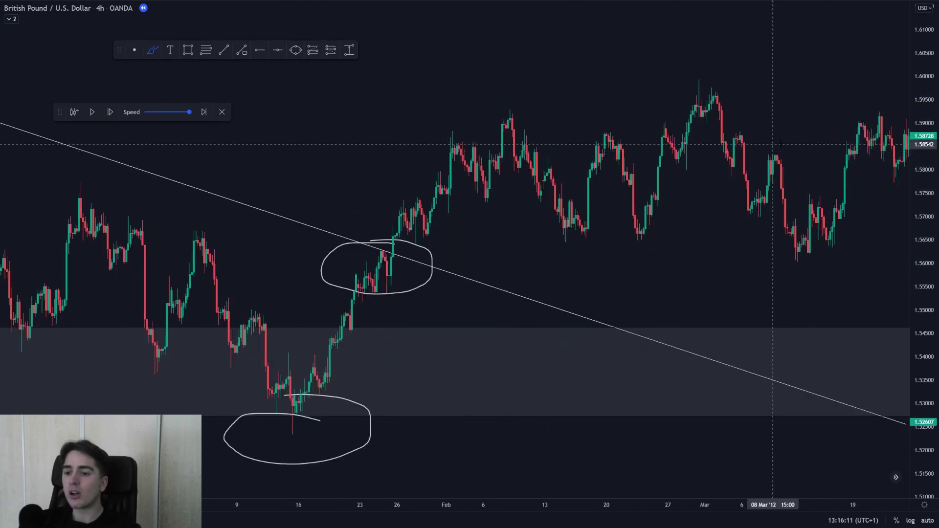
key(Escape)
Step: Return the chart to the 1-day interval after viewing the price action that follows the break
scroll(811, 131, down, 4)
drag(899, 272, 784, 262)
drag(890, 232, 668, 236)
text(1D)
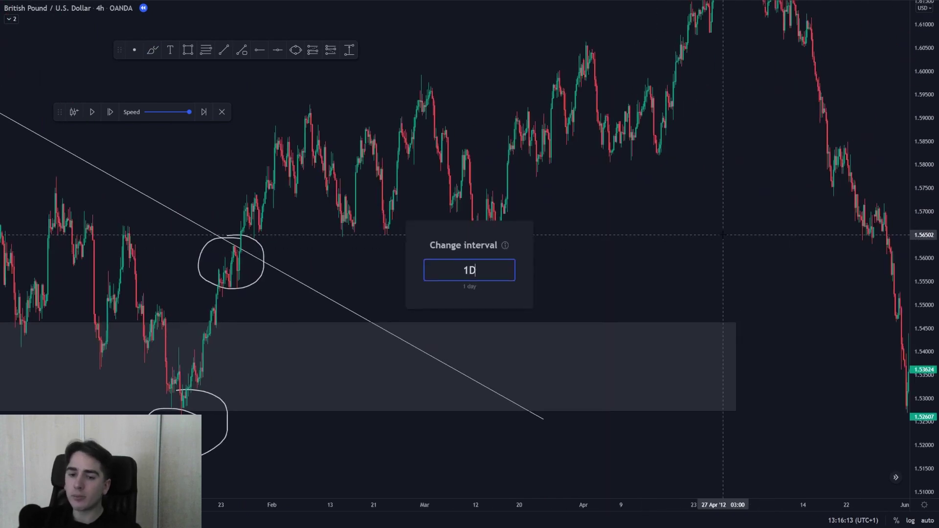
key(Return)
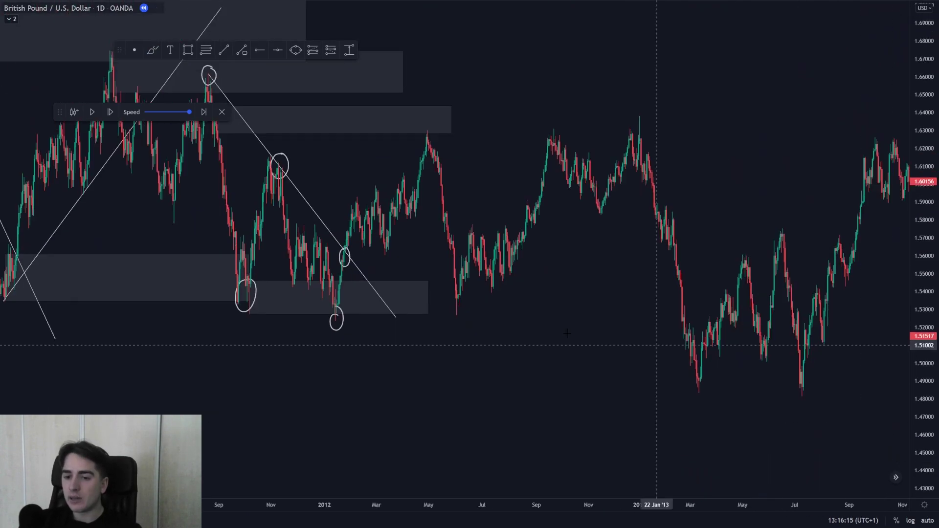
Step: Reshape the lower demand zone to run from the January 2012 low to late June 2012, with its top at about 1.54
drag(460, 373, 813, 320)
scroll(705, 303, up, 4)
drag(700, 365, 840, 353)
scroll(881, 337, up, 3)
drag(923, 372, 923, 240)
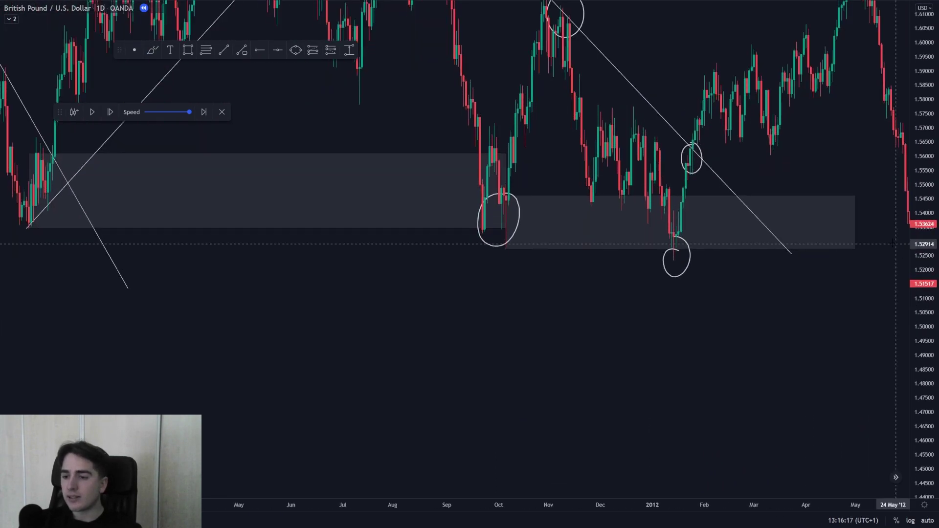
scroll(540, 240, right, 3)
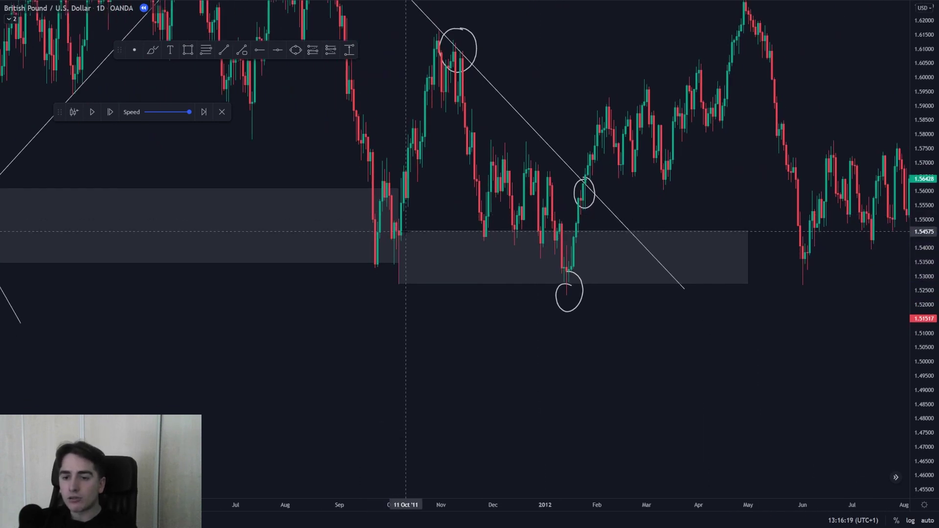
drag(399, 233, 566, 295)
drag(713, 213, 614, 256)
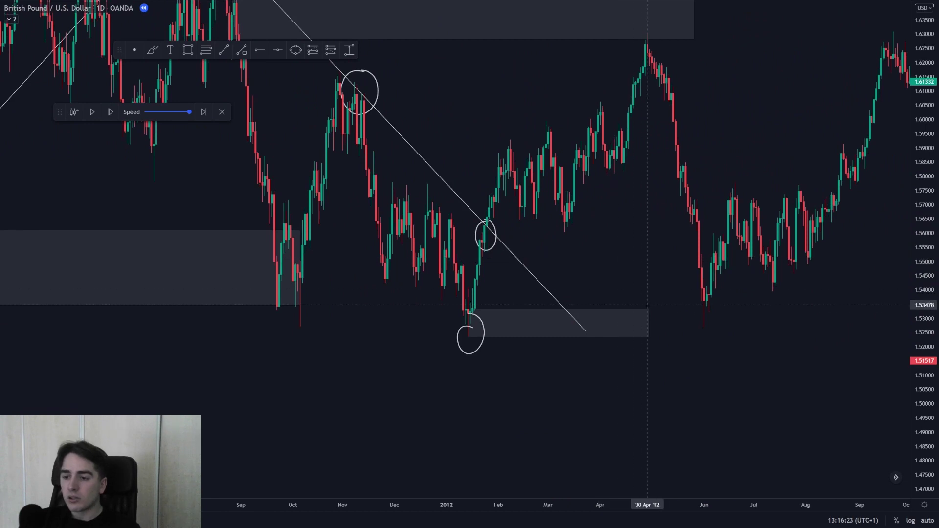
drag(650, 309, 736, 309)
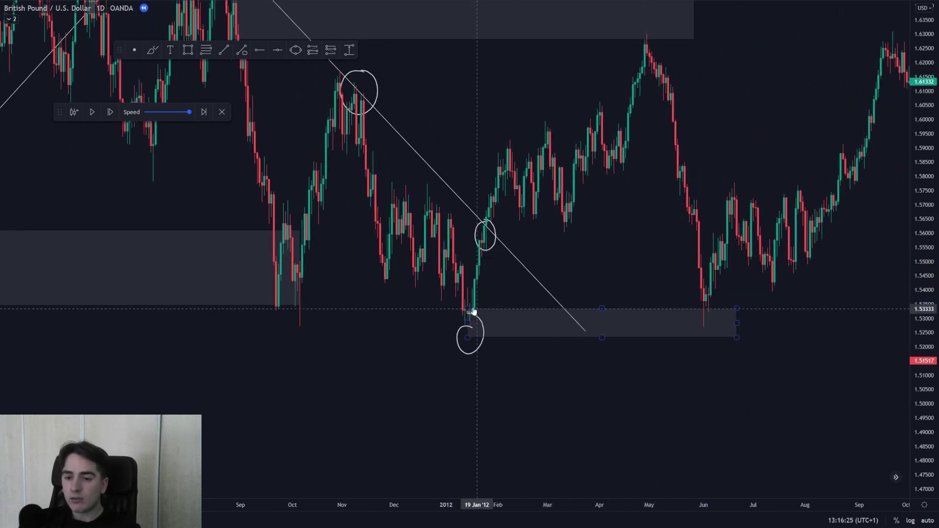
drag(468, 315, 468, 295)
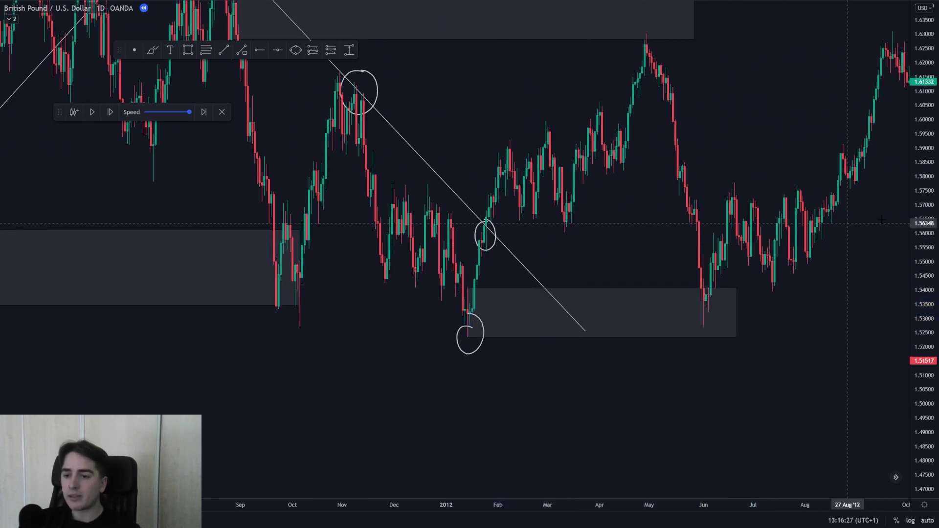
Step: Sketch a wavy falling stroke above the descending trendline and a rising stroke from the January 2012 low, undoing both
drag(912, 203, 914, 312)
scroll(685, 159, down, 4)
drag(663, 142, 637, 210)
scroll(538, 206, up, 3)
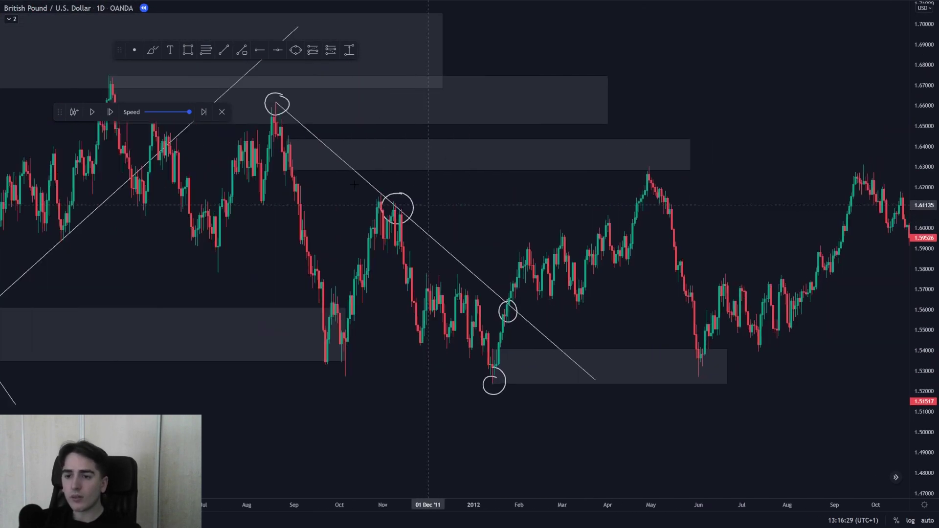
click(152, 50)
mouse_move(354, 121)
mouse_down()
mouse_move(460, 221)
mouse_move(522, 299)
mouse_up()
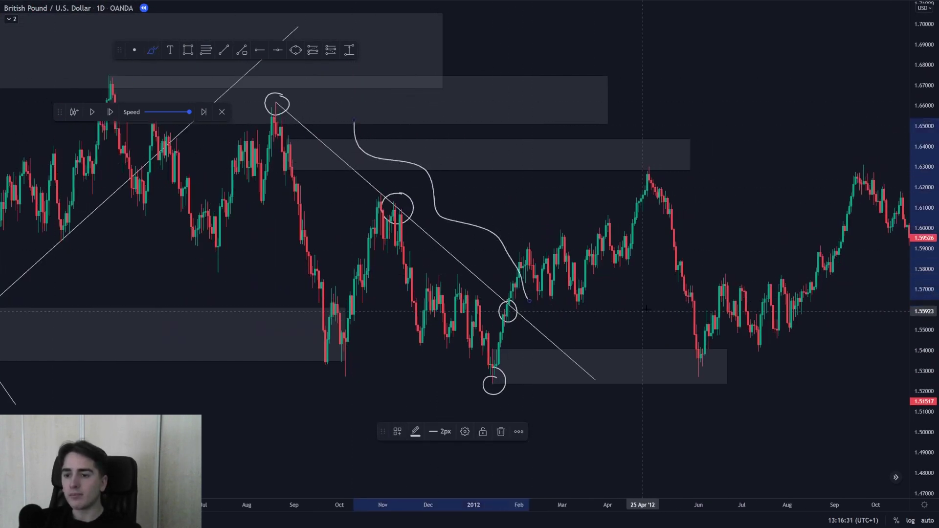
key(ctrl+z)
mouse_move(493, 371)
mouse_down()
mouse_move(644, 180)
mouse_move(692, 365)
mouse_move(520, 367)
mouse_move(520, 376)
mouse_move(512, 329)
mouse_move(605, 182)
mouse_up()
key(ctrl+z)
key(ctrl+z)
key(ctrl+z)
Step: Brush a circle around the June 2012 retest of the demand zone and a rising arrow along the rally into September 2012
mouse_move(721, 363)
mouse_down()
mouse_move(856, 198)
mouse_move(865, 218)
mouse_up()
key(Escape)
drag(858, 301, 729, 307)
scroll(728, 306, down, 2)
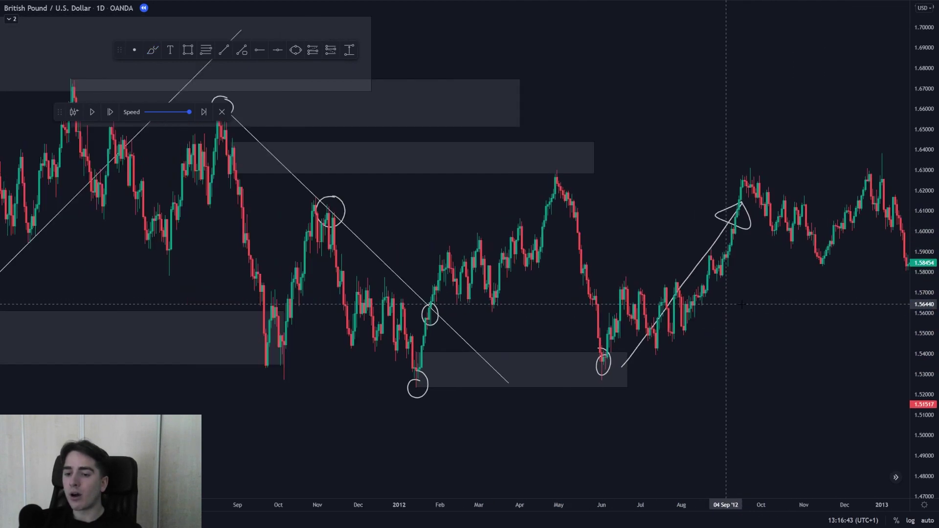
drag(817, 310, 713, 310)
scroll(430, 372, up, 2)
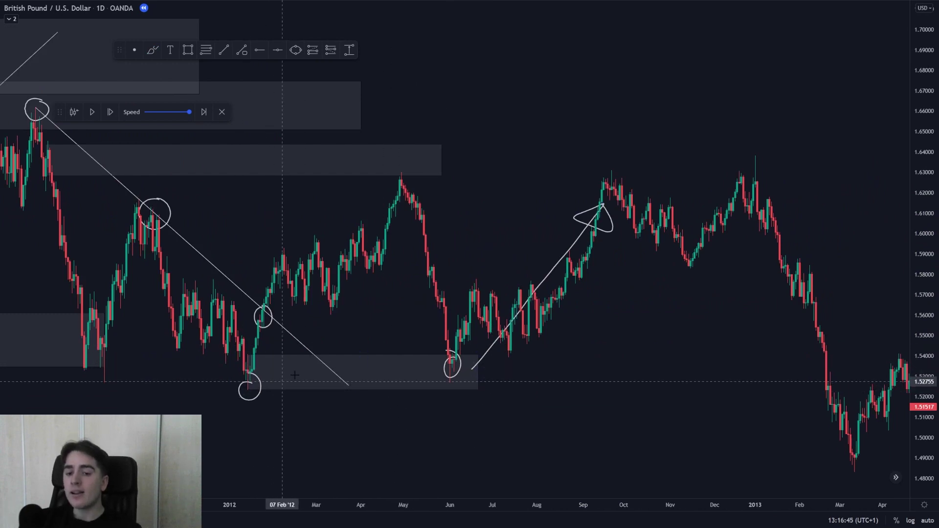
drag(354, 311, 476, 241)
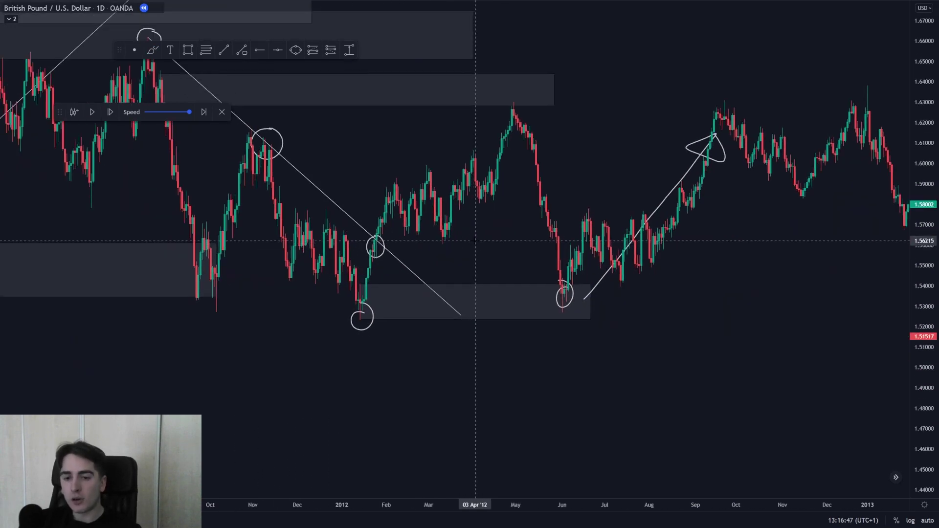